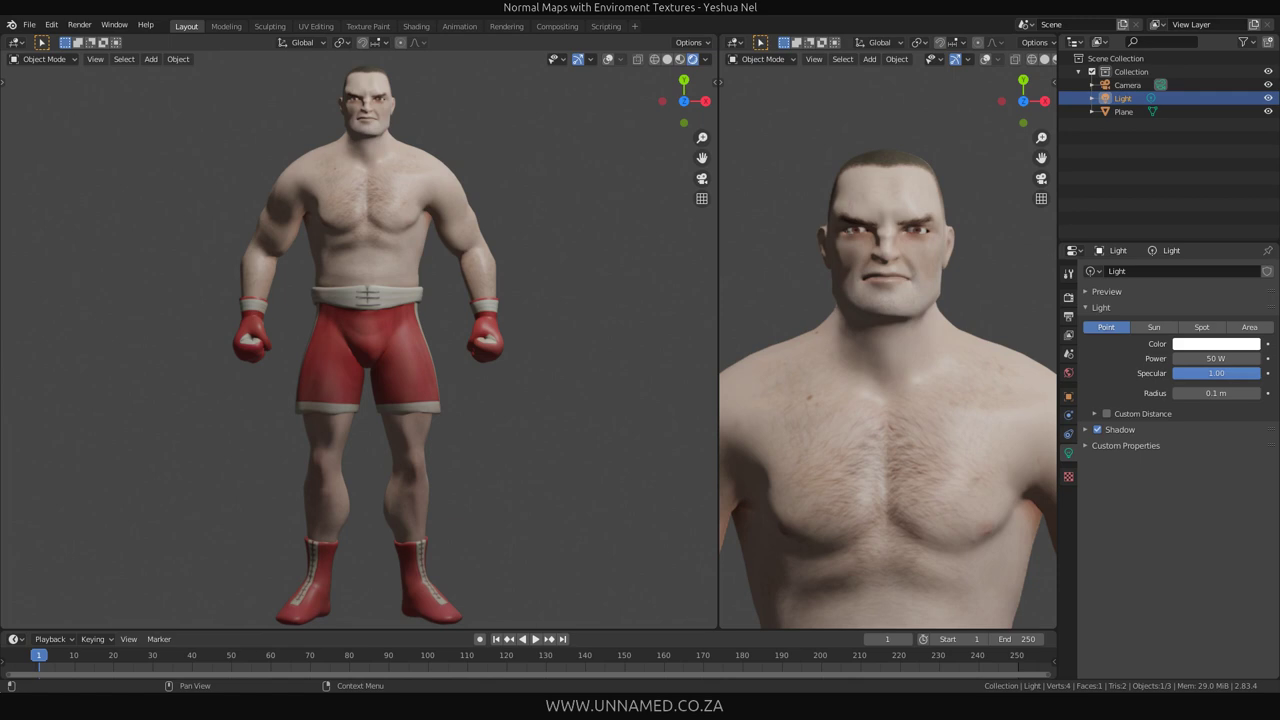
# - Move the light across the boxer with its Z height locked to examine the normal map shading
pyautogui.press('g')
pyautogui.hotkey('shift', 'z')
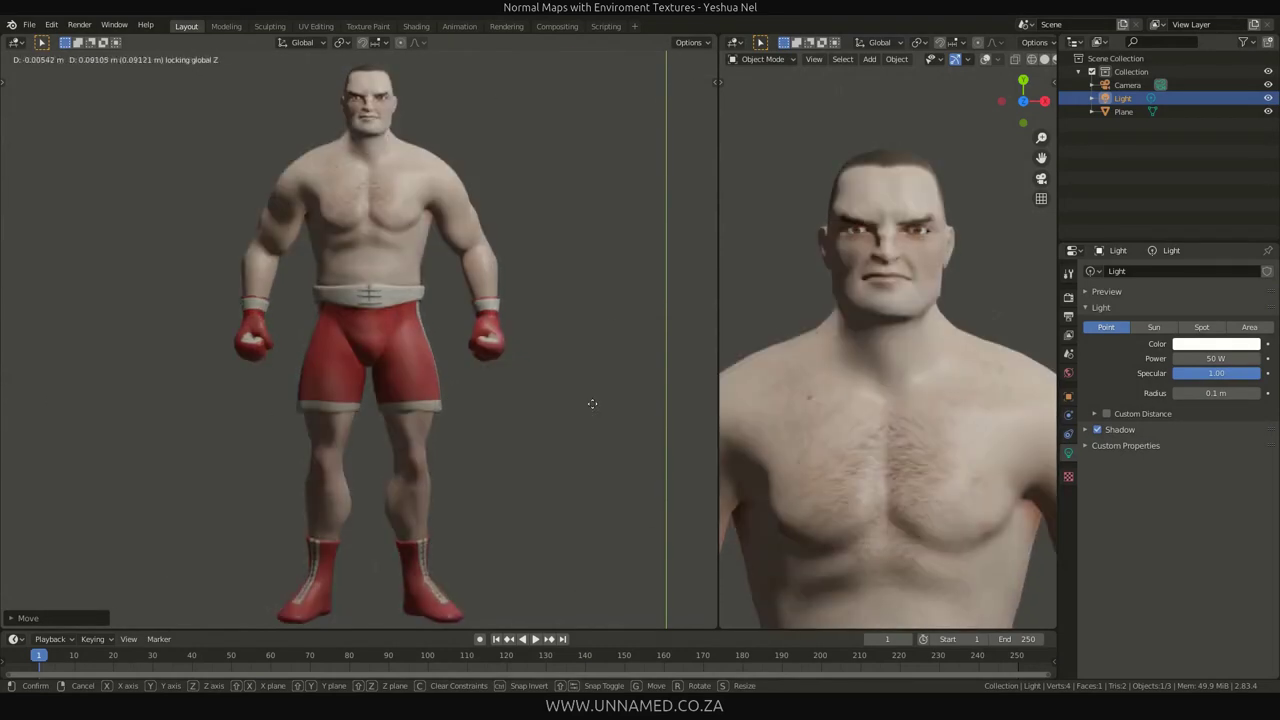
pyautogui.click(601, 589)
pyautogui.moveTo(601, 589); pyautogui.dragTo(543, 504, button='middle')
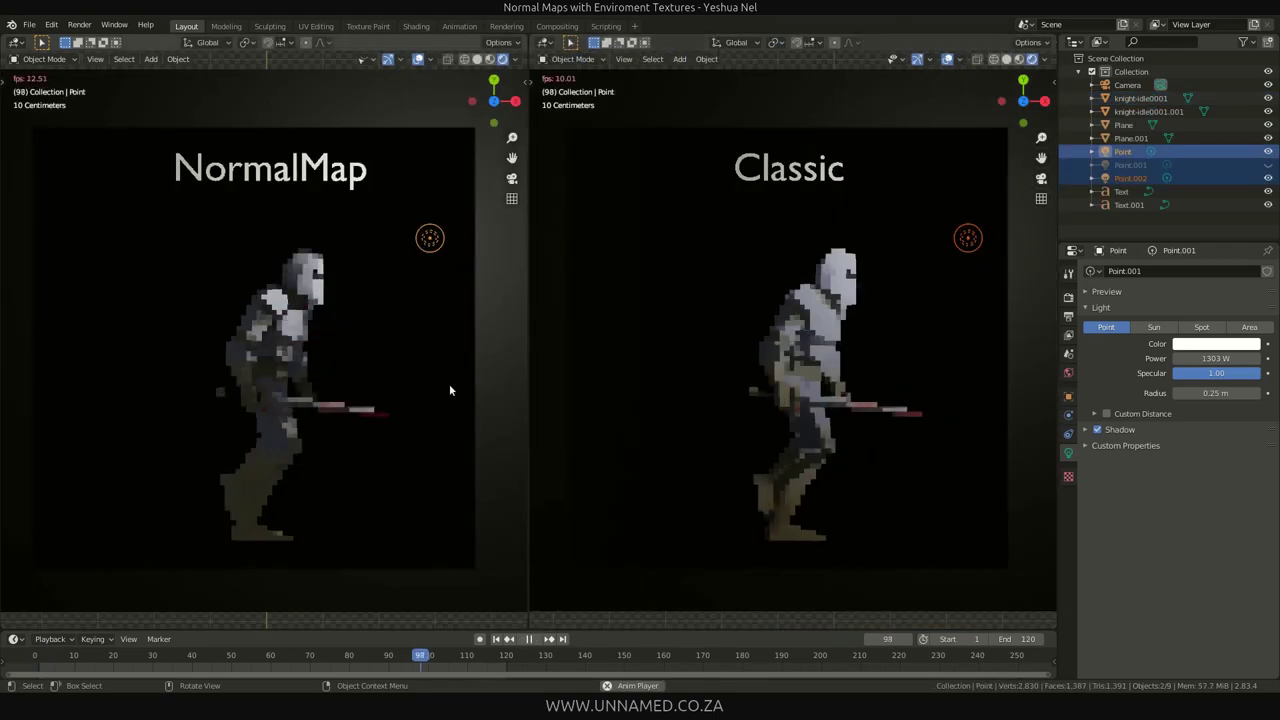
# - Move the point light around the knight sprite to compare the NormalMap and Classic shading
pyautogui.press('g')
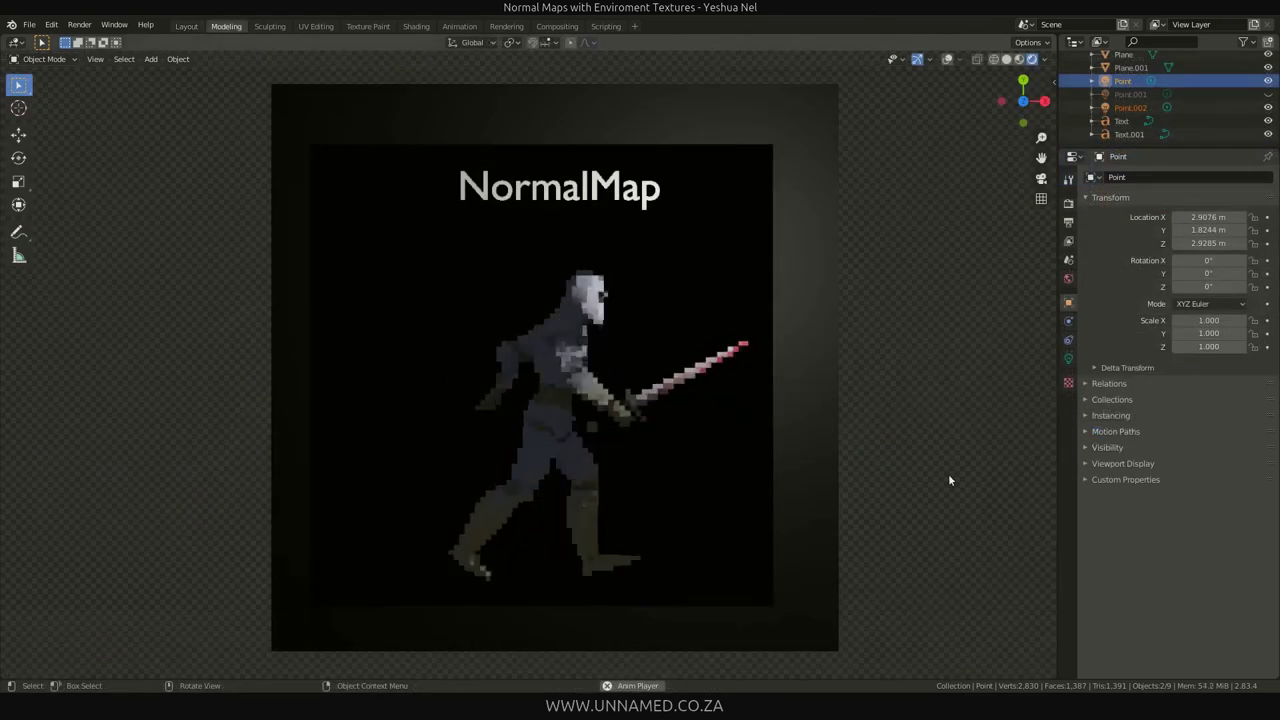
pyautogui.moveTo(949, 477); pyautogui.dragTo(888, 437, button='middle')
pyautogui.press('g')
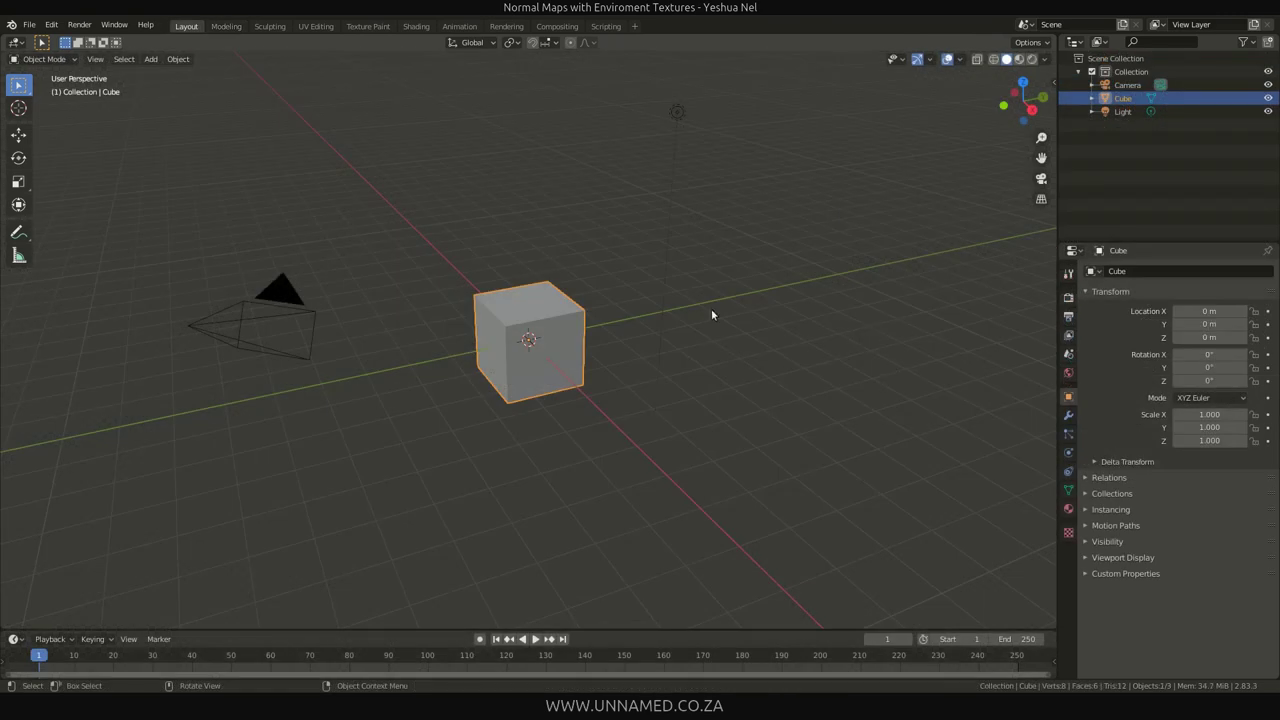
# - Delete the default cube and add a UV sphere at the scene's origin
pyautogui.press('x')
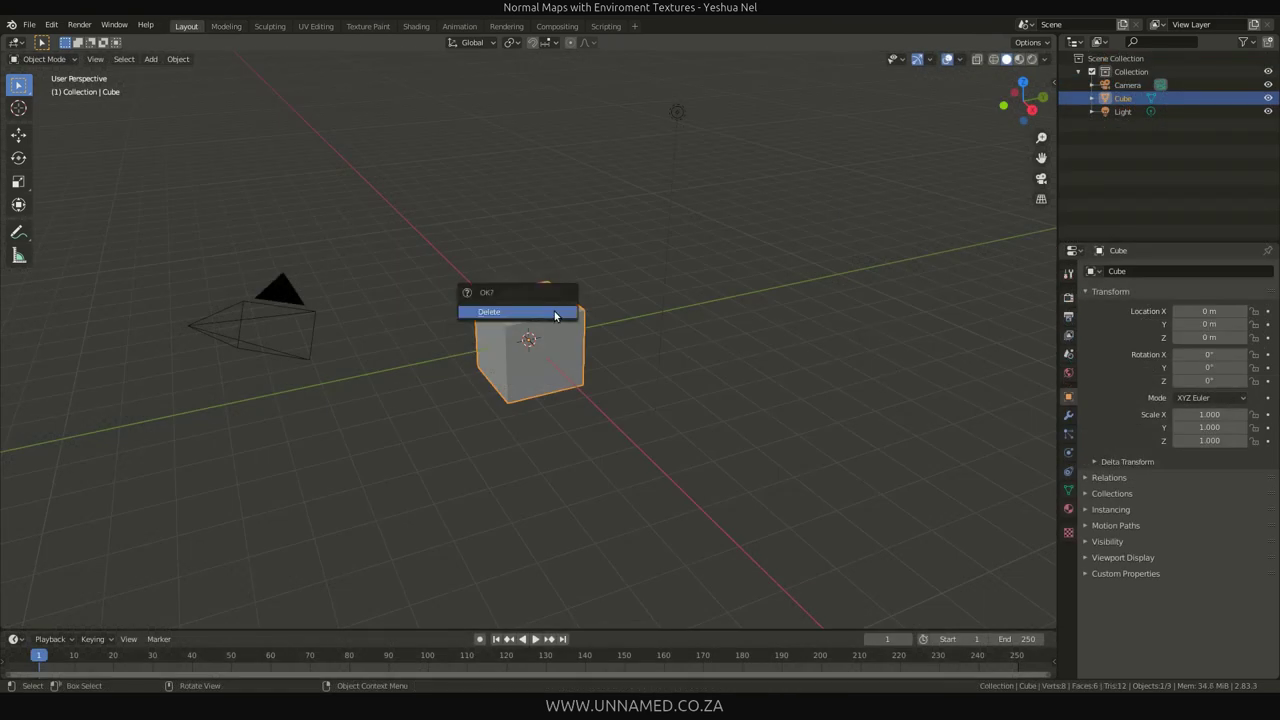
pyautogui.click(555, 313)
pyautogui.hotkey('shift', 'a')
pyautogui.moveTo(555, 312)
pyautogui.click(618, 353)
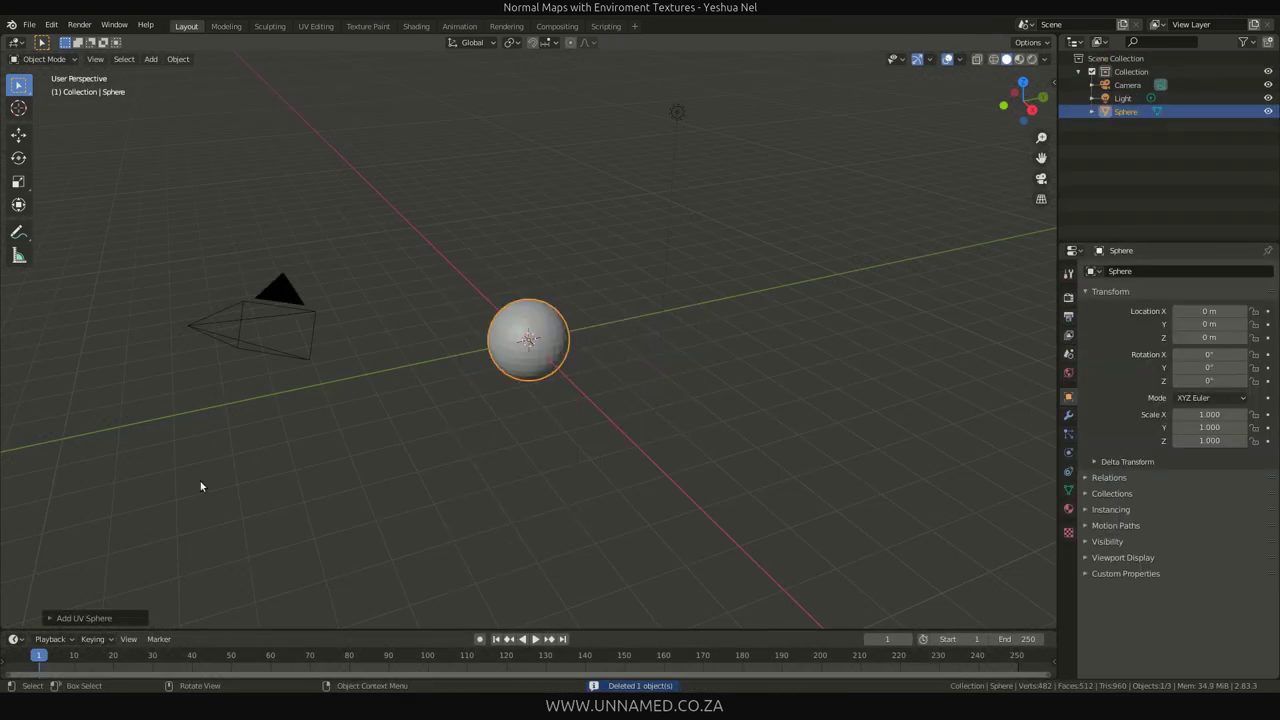
# - Set the new UV sphere to 128 segments and 64 rings
pyautogui.click(49, 619)
pyautogui.doubleClick(180, 472)
pyautogui.write('128')
pyautogui.press('Return')
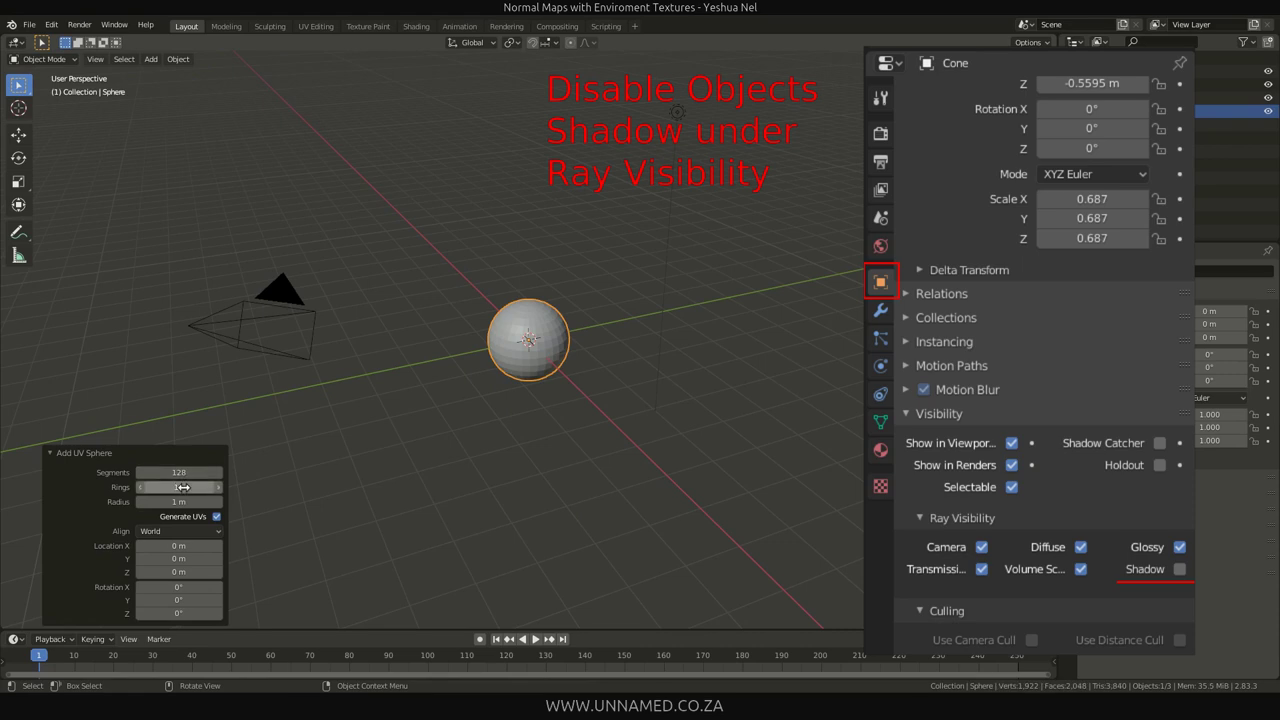
pyautogui.click(184, 487)
pyautogui.write('64')
pyautogui.press('Return')
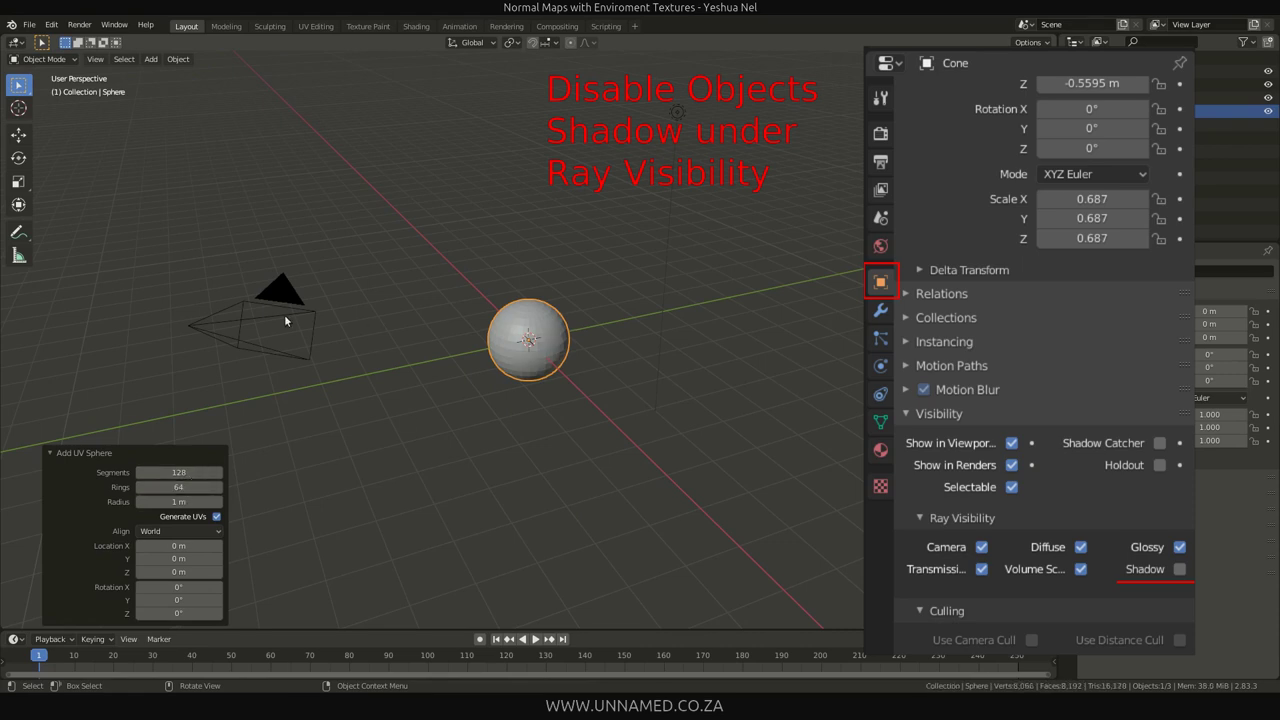
# - Reset the camera's location and rotation and raise it about 4.5 m along Z above the sphere
pyautogui.click(286, 320)
pyautogui.hotkey('alt', 'g')
pyautogui.press('g')
pyautogui.press('z')
pyautogui.click(592, 257)
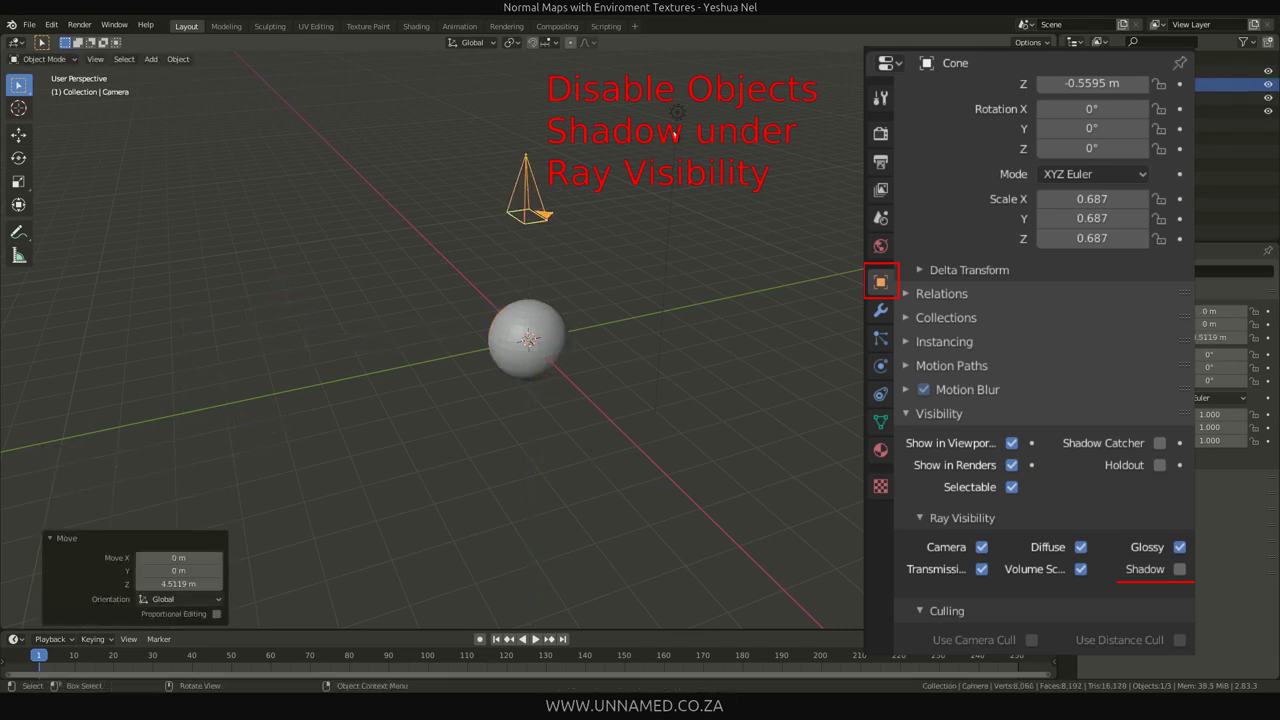
# - Delete the default light from the scene
pyautogui.click(677, 112)
pyautogui.press('Delete')
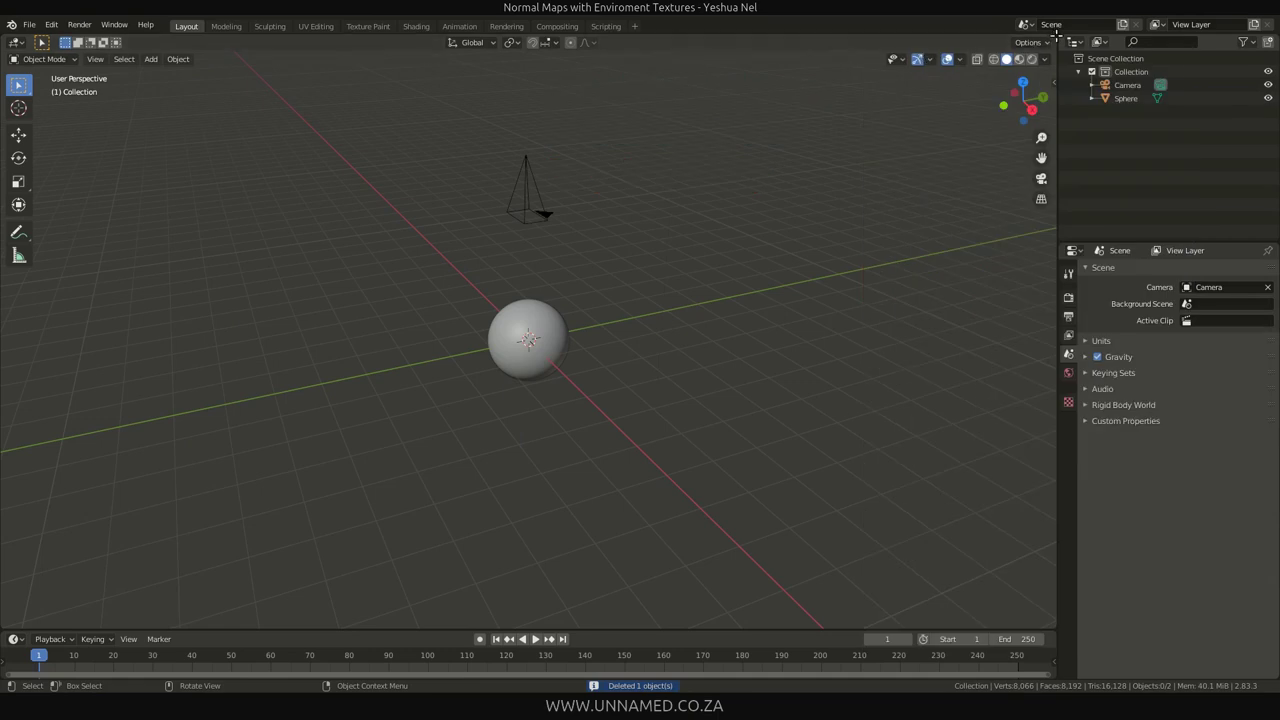
# - Split the 3D viewport into two side-by-side areas and show the camera view in the narrower one
pyautogui.moveTo(1054, 36); pyautogui.dragTo(809, 92)
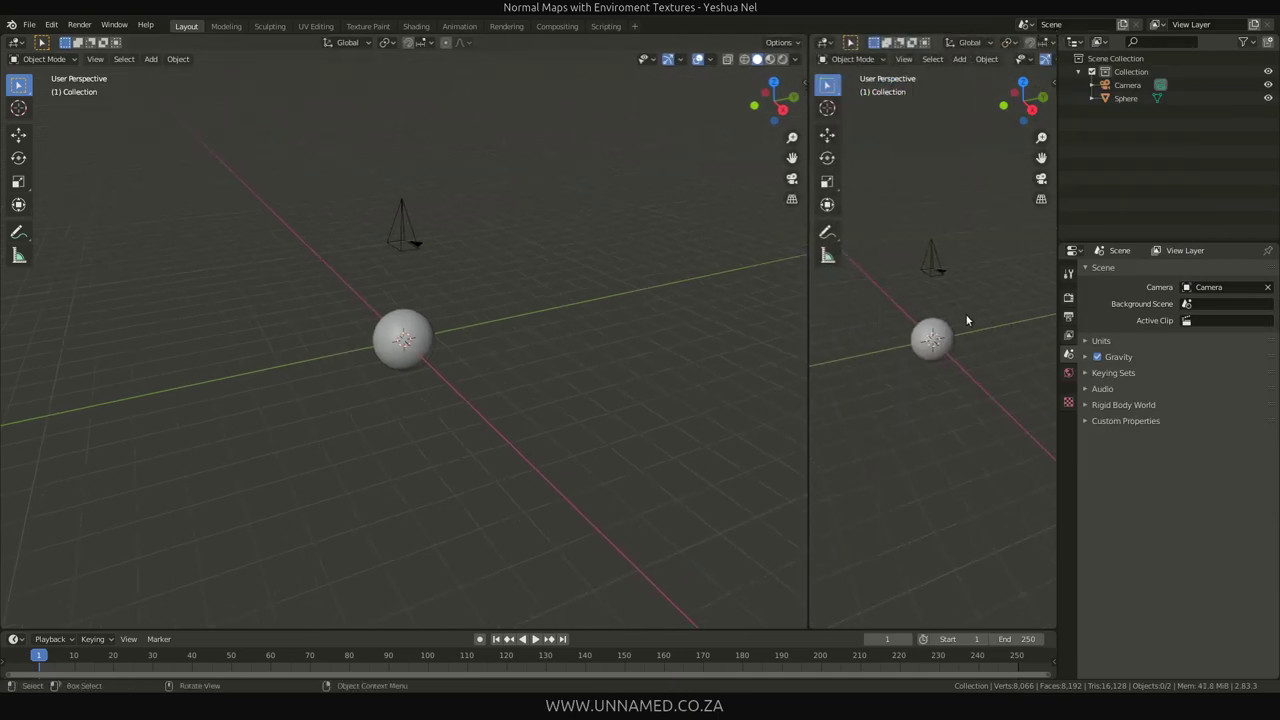
pyautogui.press('n')
pyautogui.press('n')
pyautogui.press('t')
pyautogui.press('`')
pyautogui.click(860, 347)
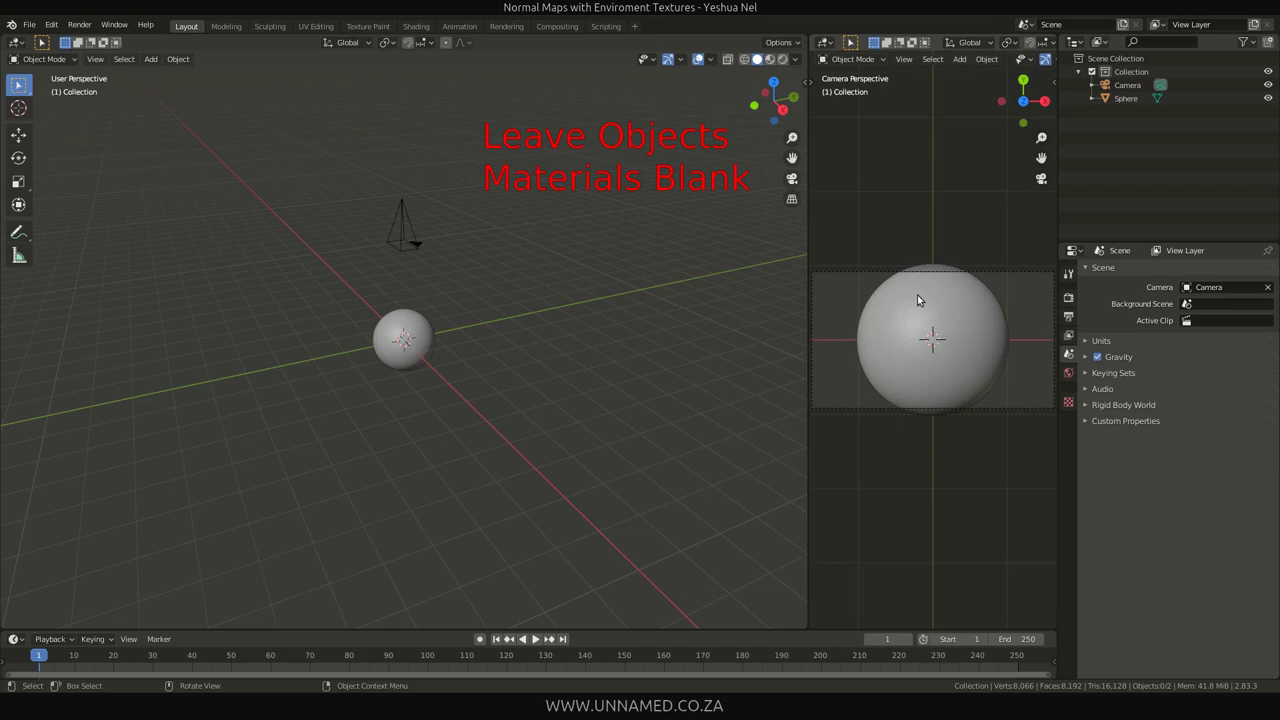
# - Set the render engine to Cycles and the output's horizontal resolution to 1080 px
pyautogui.click(402, 243)
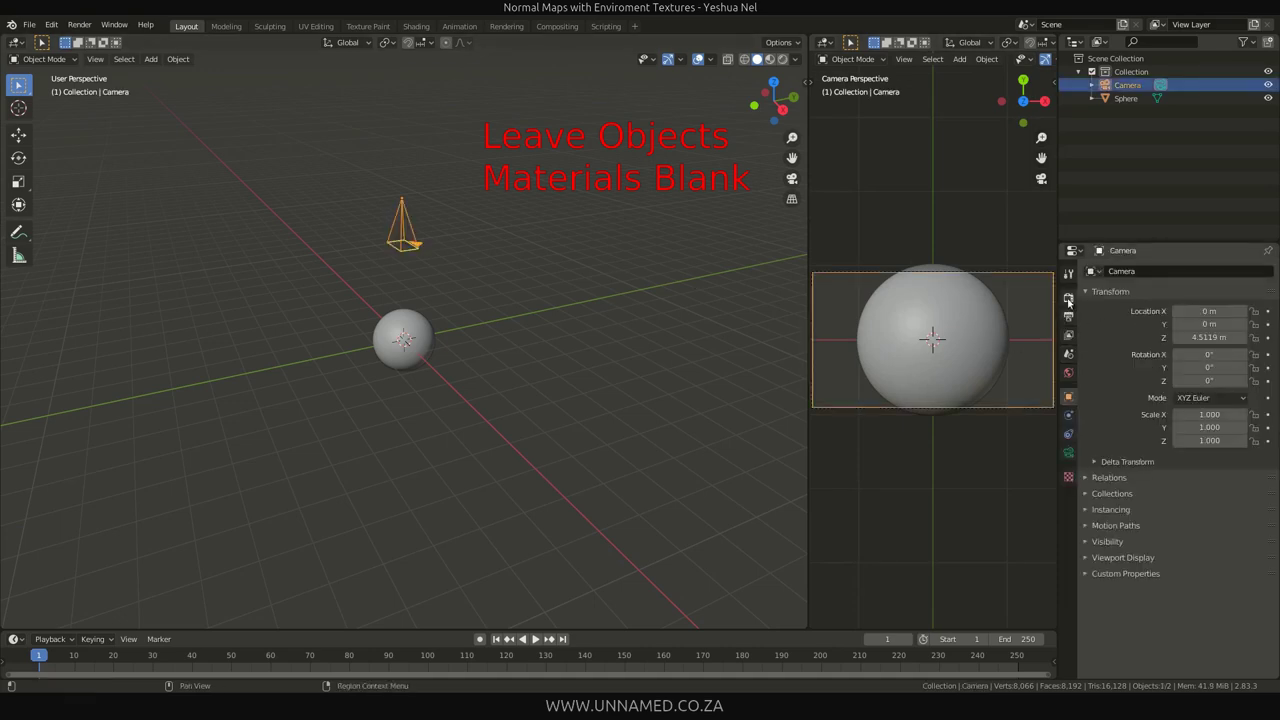
pyautogui.click(1068, 316)
pyautogui.click(1068, 297)
pyautogui.click(1227, 271)
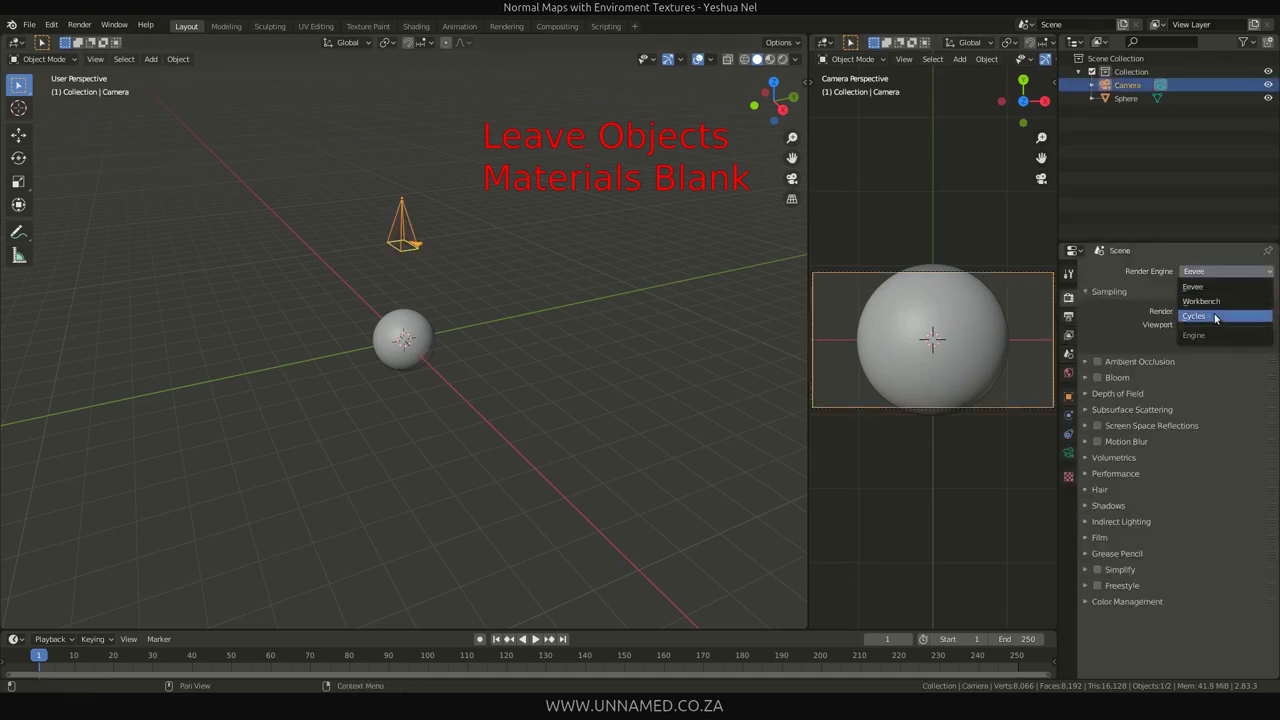
pyautogui.click(1215, 318)
pyautogui.click(1068, 316)
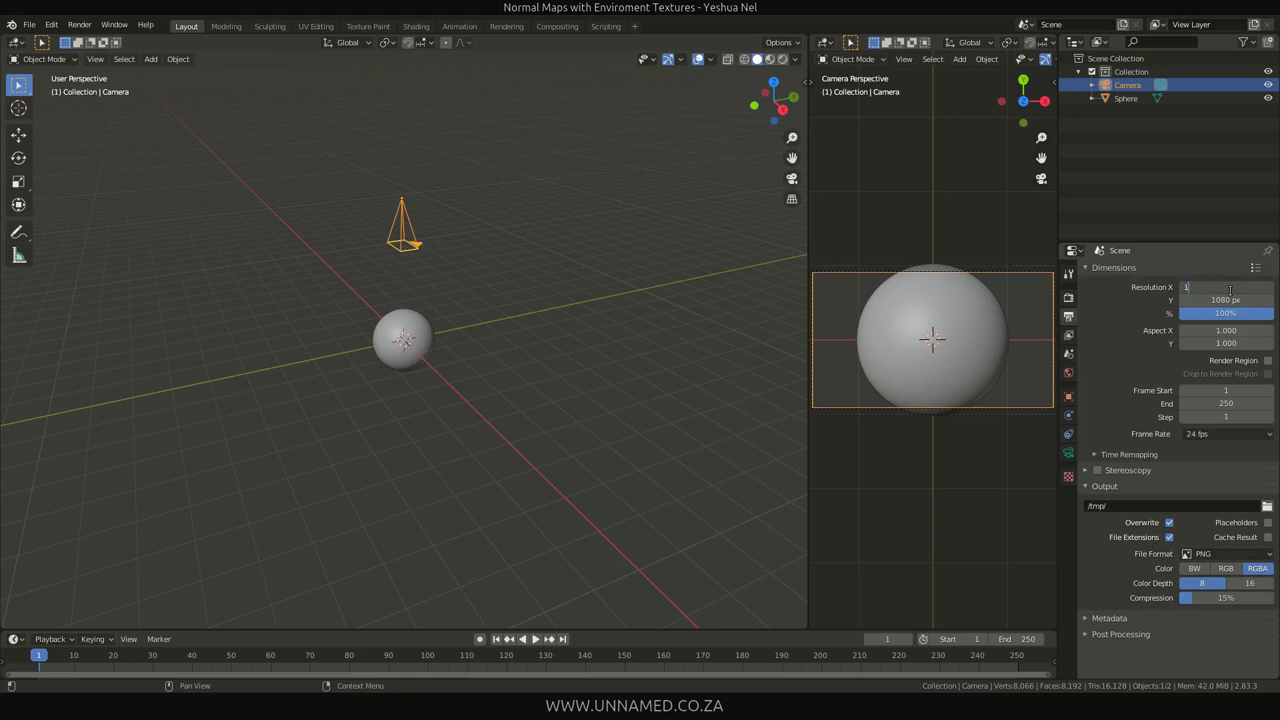
pyautogui.press('Return')
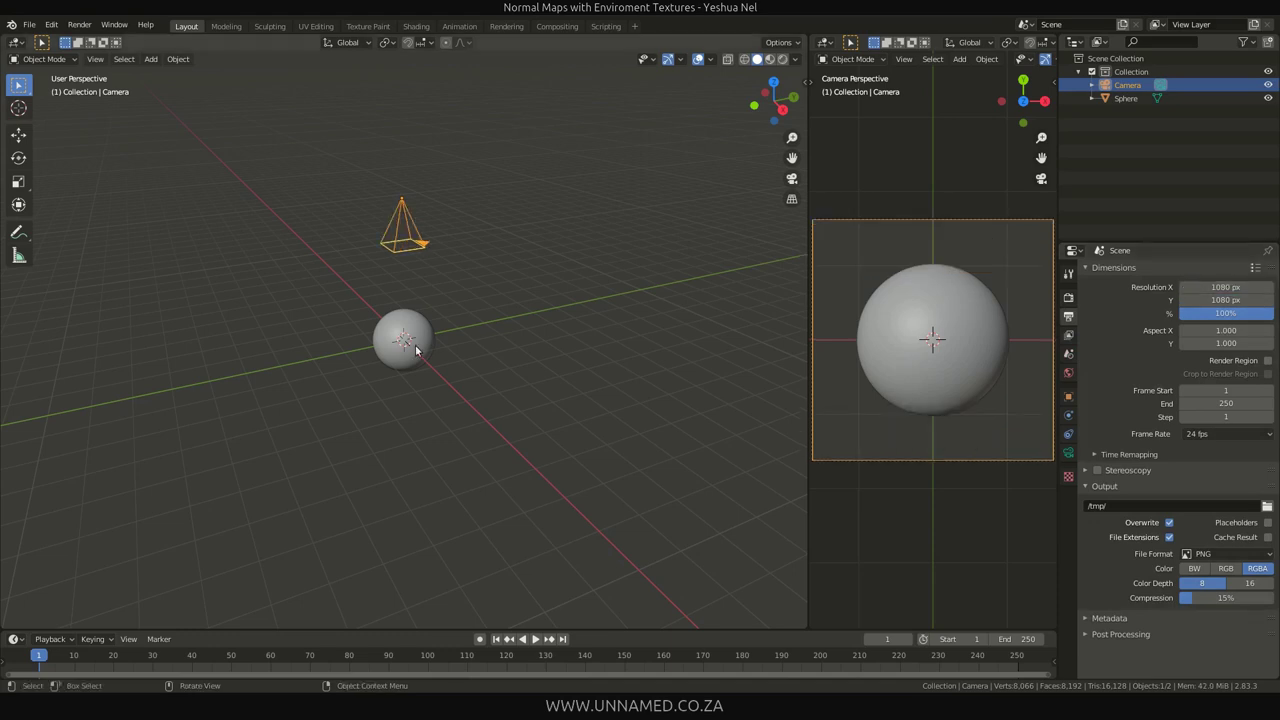
# - Make the camera orthographic with a scale of about 3.5 and save the file
pyautogui.click(1068, 453)
pyautogui.click(1215, 311)
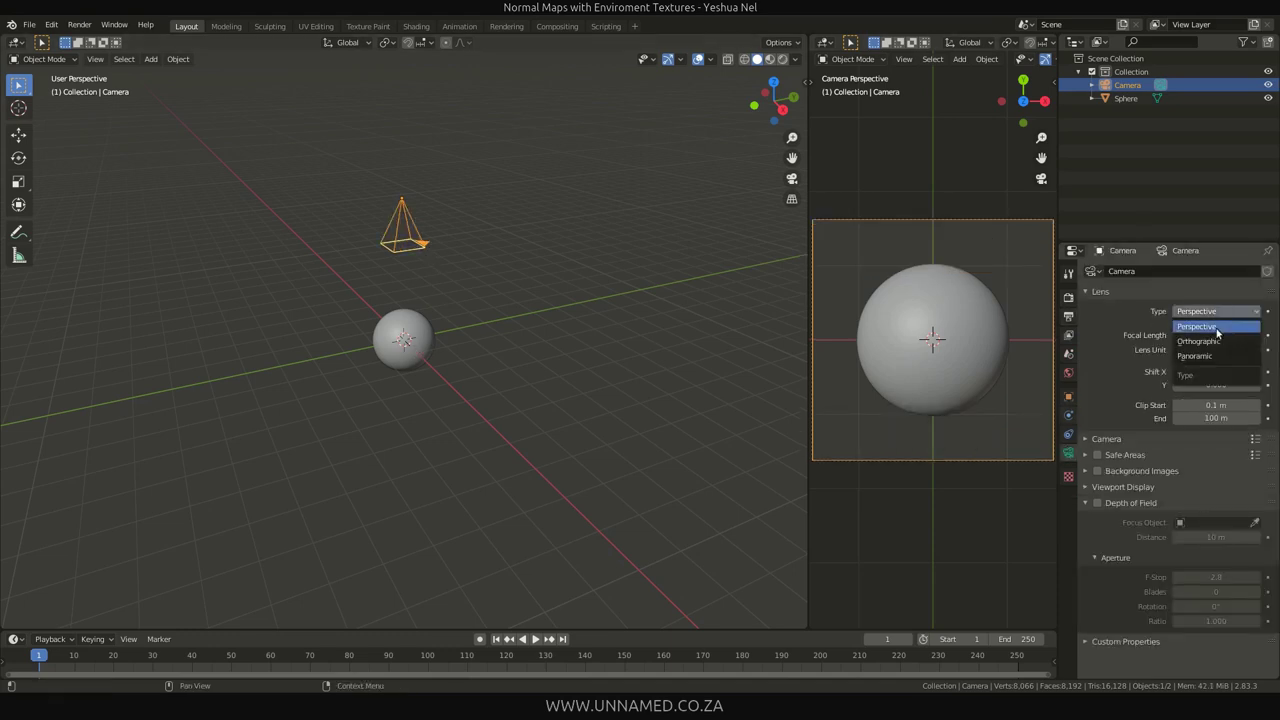
pyautogui.click(1212, 348)
pyautogui.moveTo(1212, 333); pyautogui.dragTo(1175, 333)
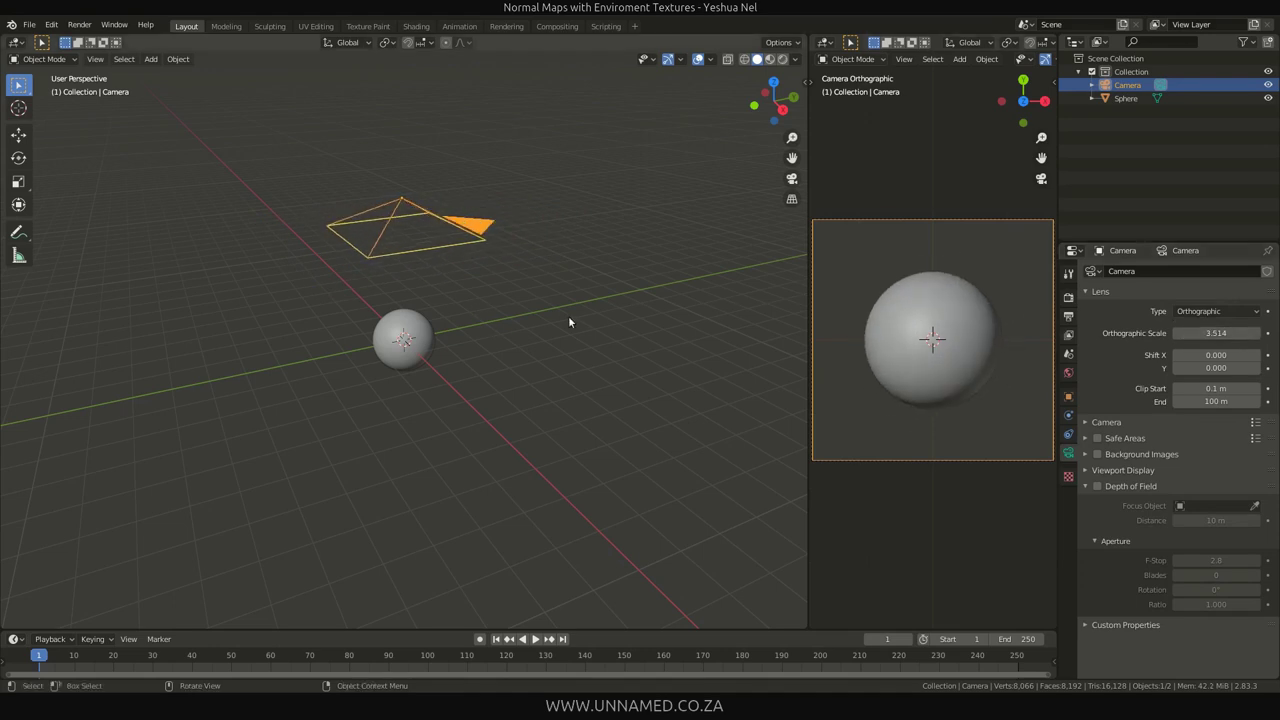
pyautogui.hotkey('ctrl', 's')
# - Add a plane, scale it by about 1.9 to fill the camera frame, and lower it about 9.3 m along Z
pyautogui.hotkey('shift', 'a')
pyautogui.click(526, 293)
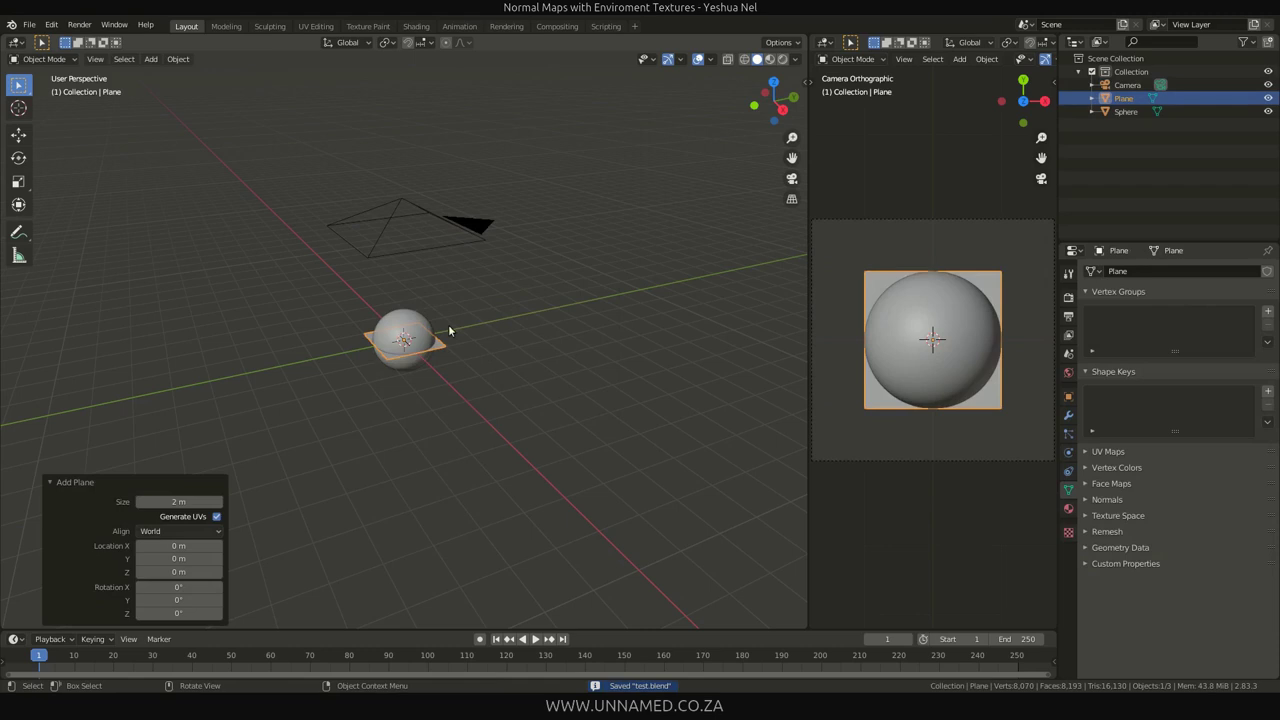
pyautogui.press('s')
pyautogui.click(495, 347)
pyautogui.press('g')
pyautogui.press('z')
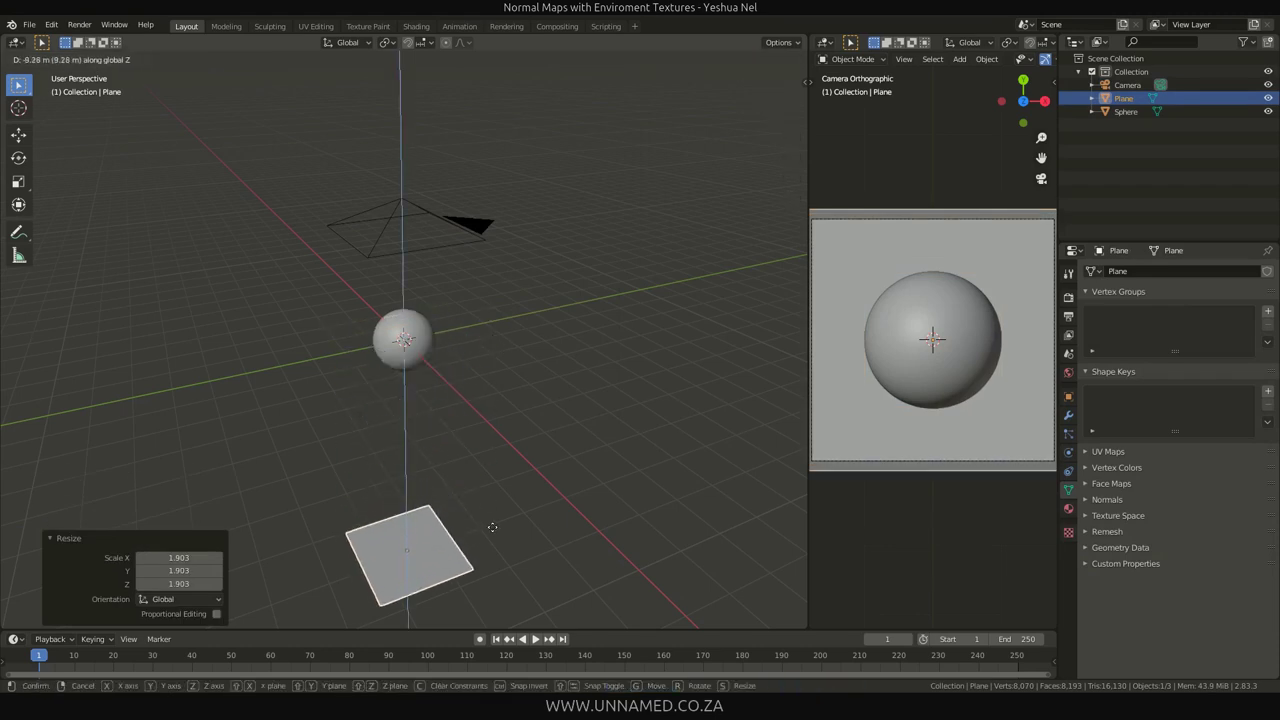
pyautogui.click(495, 530)
# - Create a new material on the plane and use Emission as its surface shader
pyautogui.click(1068, 508)
pyautogui.click(1154, 313)
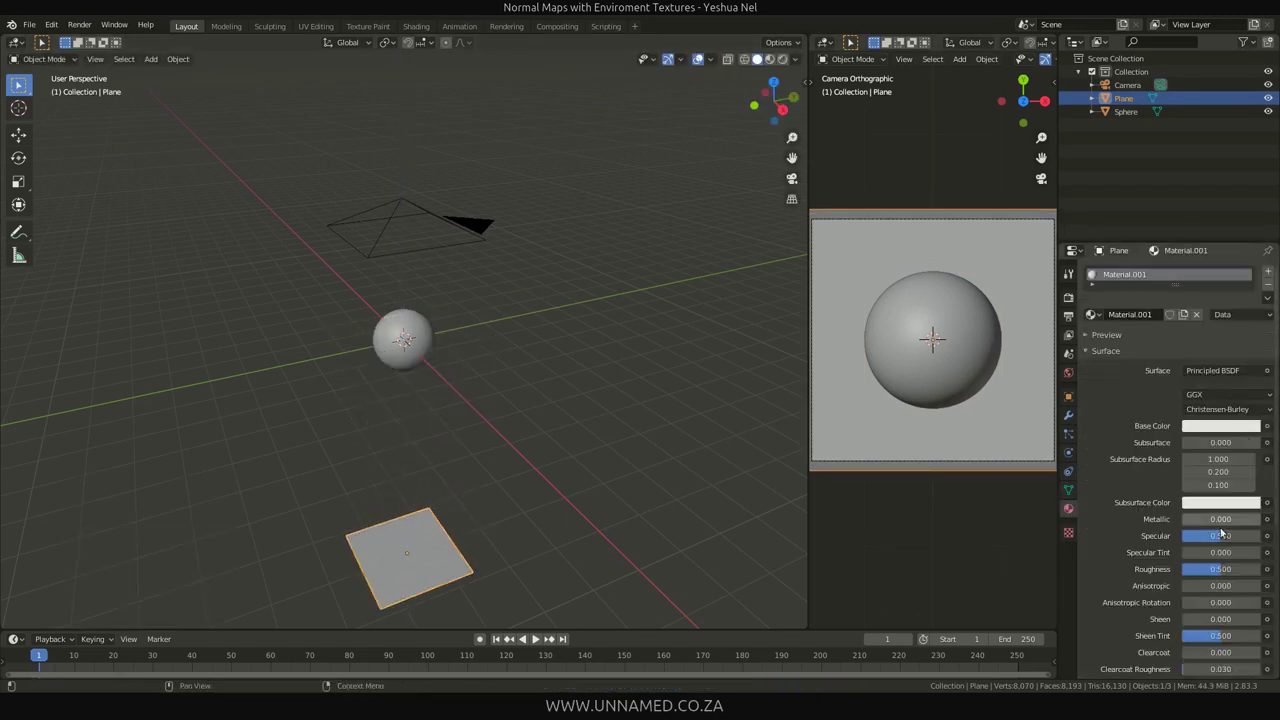
pyautogui.click(1210, 371)
pyautogui.click(1108, 105)
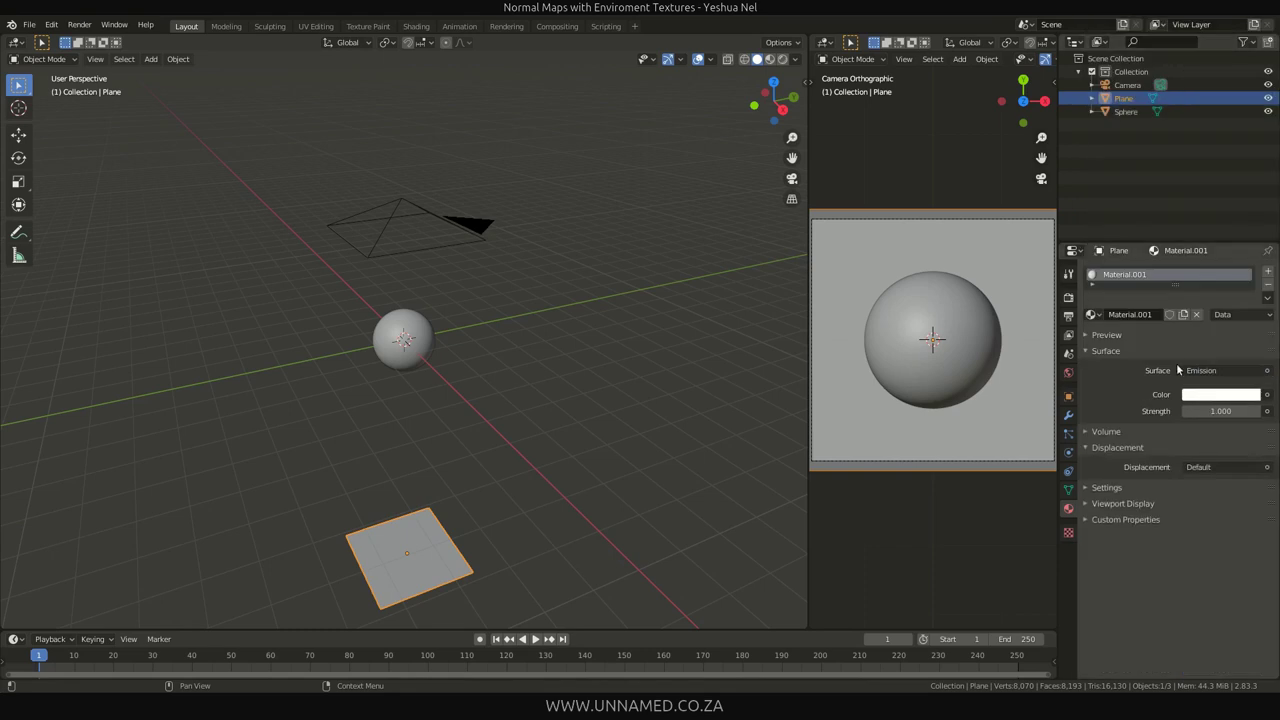
# - Set the plane's emission color to hex 807FFF
pyautogui.click(1222, 395)
pyautogui.click(1190, 314)
pyautogui.click(1153, 314)
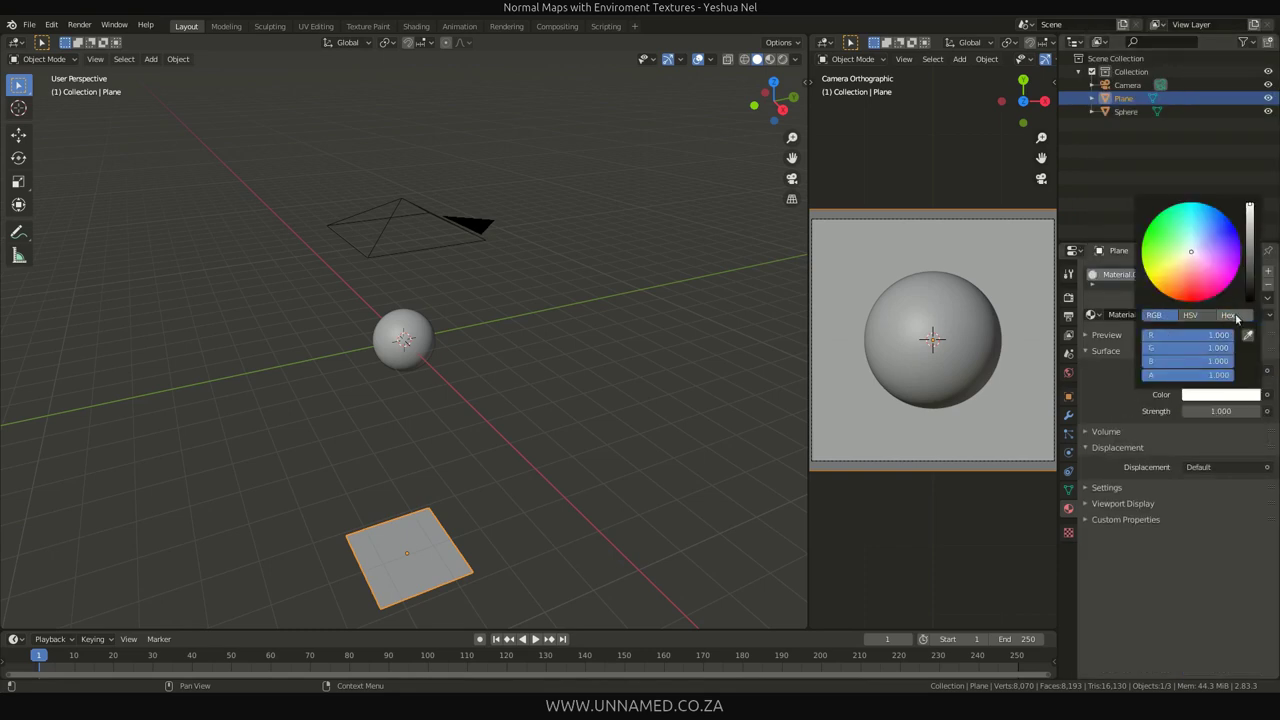
pyautogui.click(1227, 314)
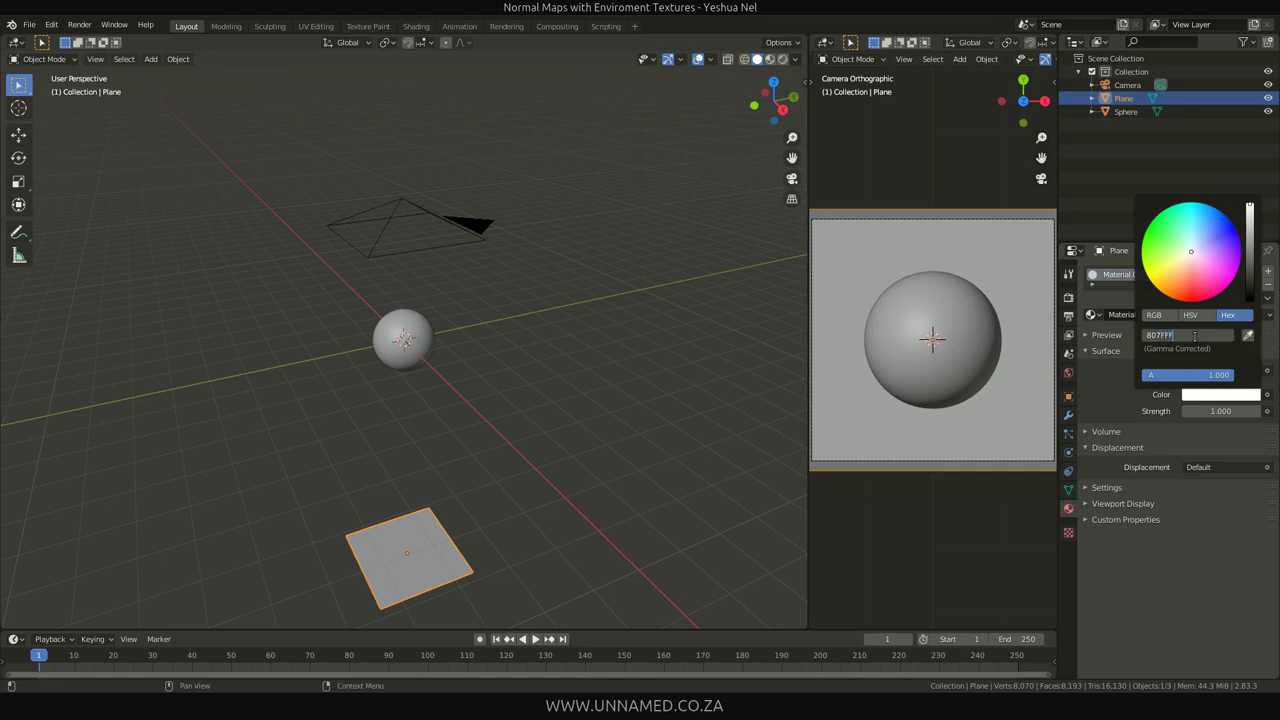
pyautogui.click(1193, 336)
pyautogui.write('807FFF')
pyautogui.press('Return')
# - Preview the camera view in Rendered shading and return it to Solid shading
pyautogui.press('z')
pyautogui.click(1001, 313)
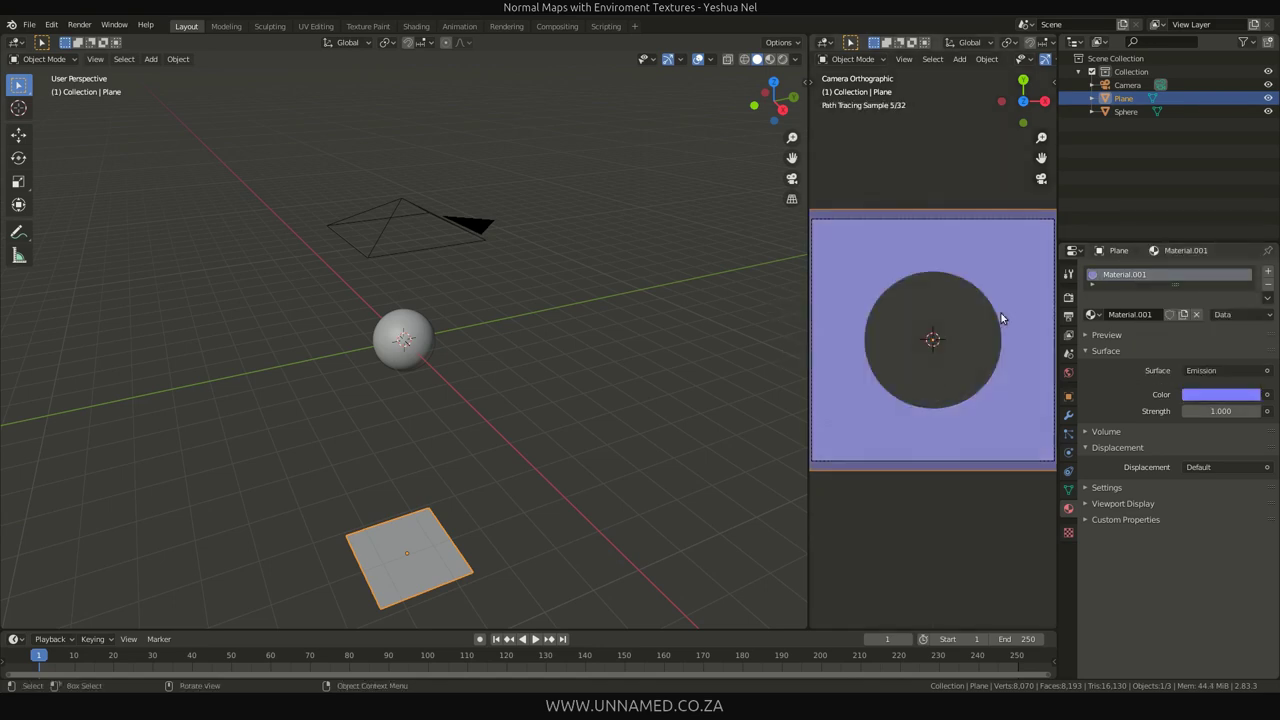
pyautogui.press('z')
pyautogui.click(1028, 354)
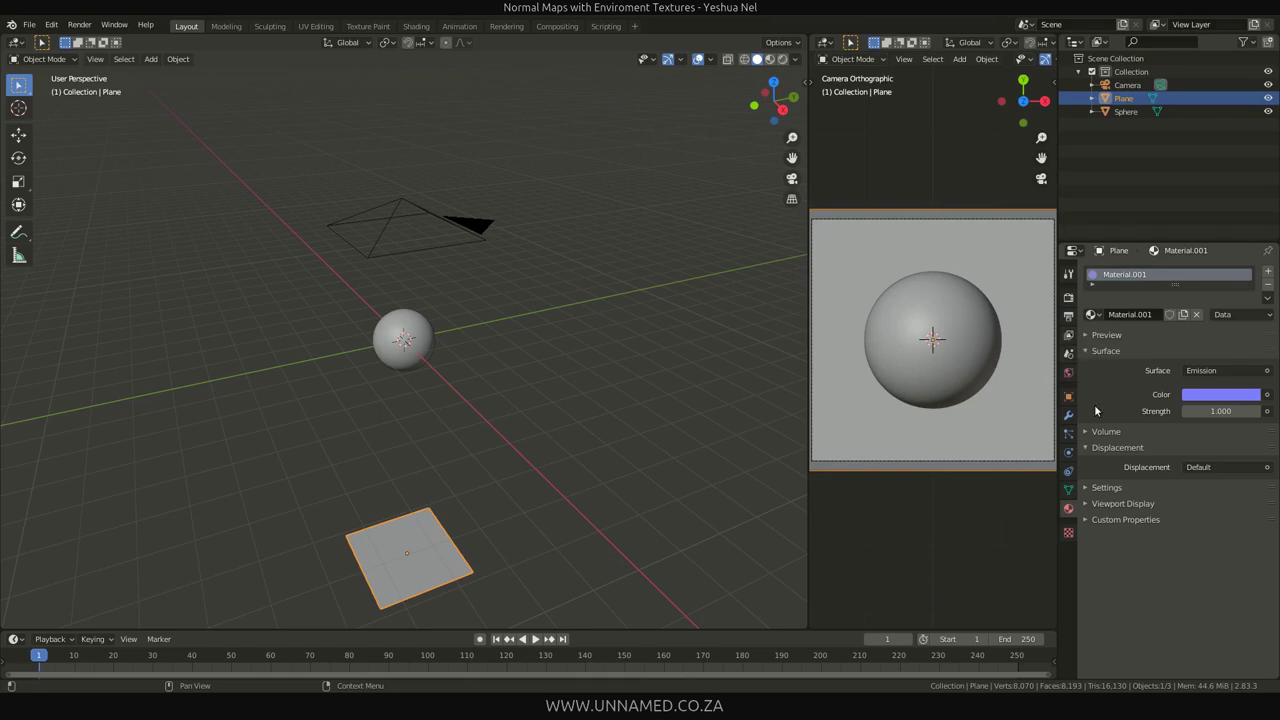
# - Set the Cycles light paths' total max bounces, indirect light clamping and filter glossy to 0
pyautogui.click(1068, 297)
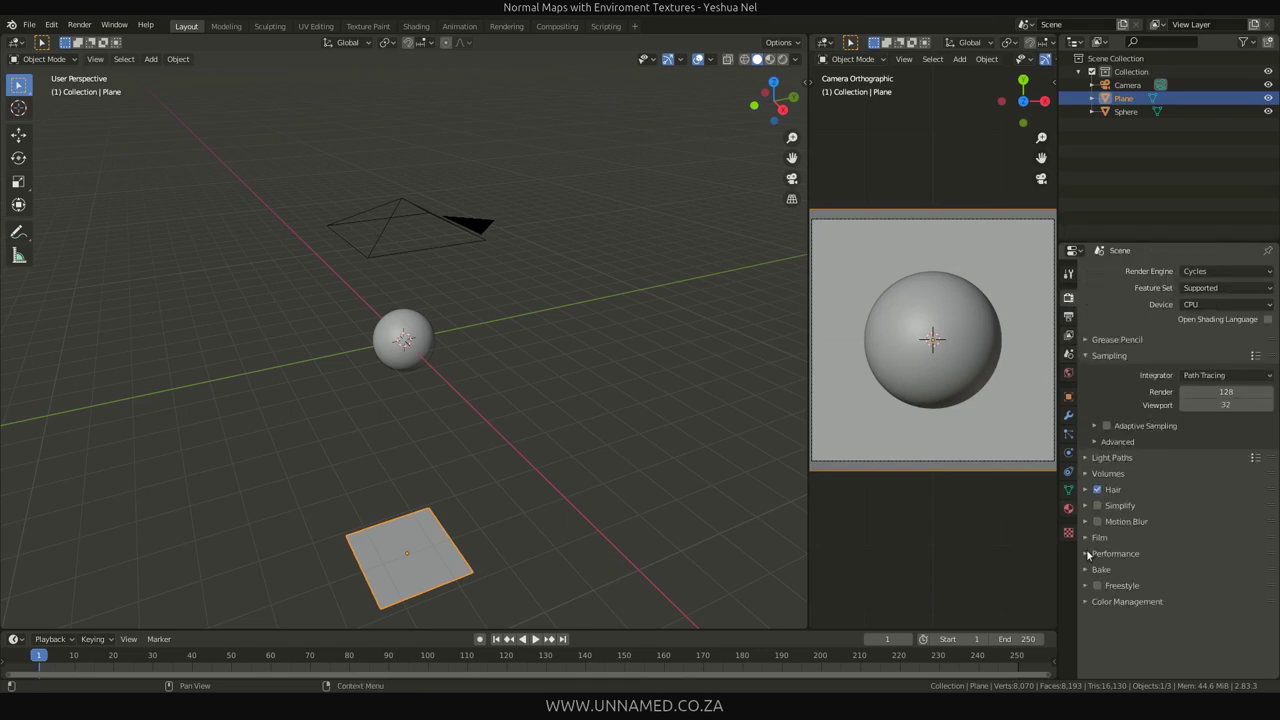
pyautogui.click(1084, 458)
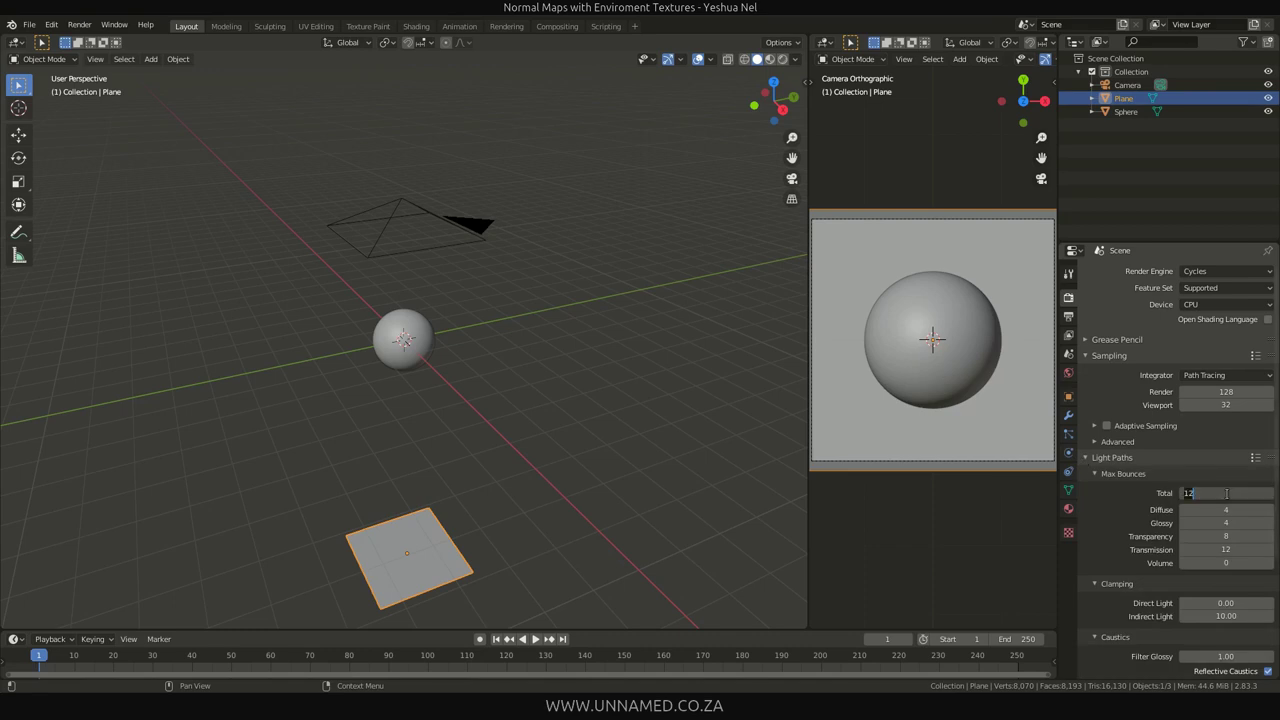
pyautogui.press('Return')
pyautogui.scroll(-2, 1195, 540)
pyautogui.write('0')
pyautogui.press('Return')
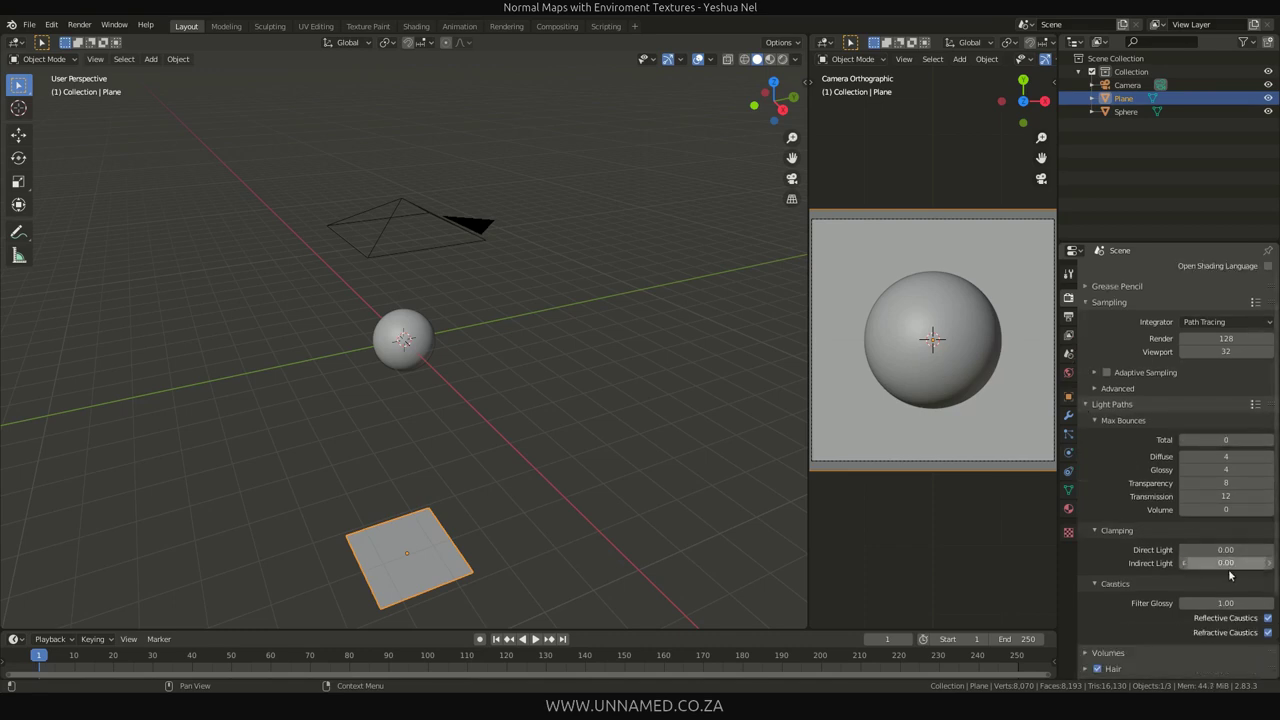
pyautogui.doubleClick(1226, 603)
pyautogui.write('0')
pyautogui.press('Return')
# - Change the view transform in the scene's color management settings
pyautogui.scroll(-4, 1093, 545)
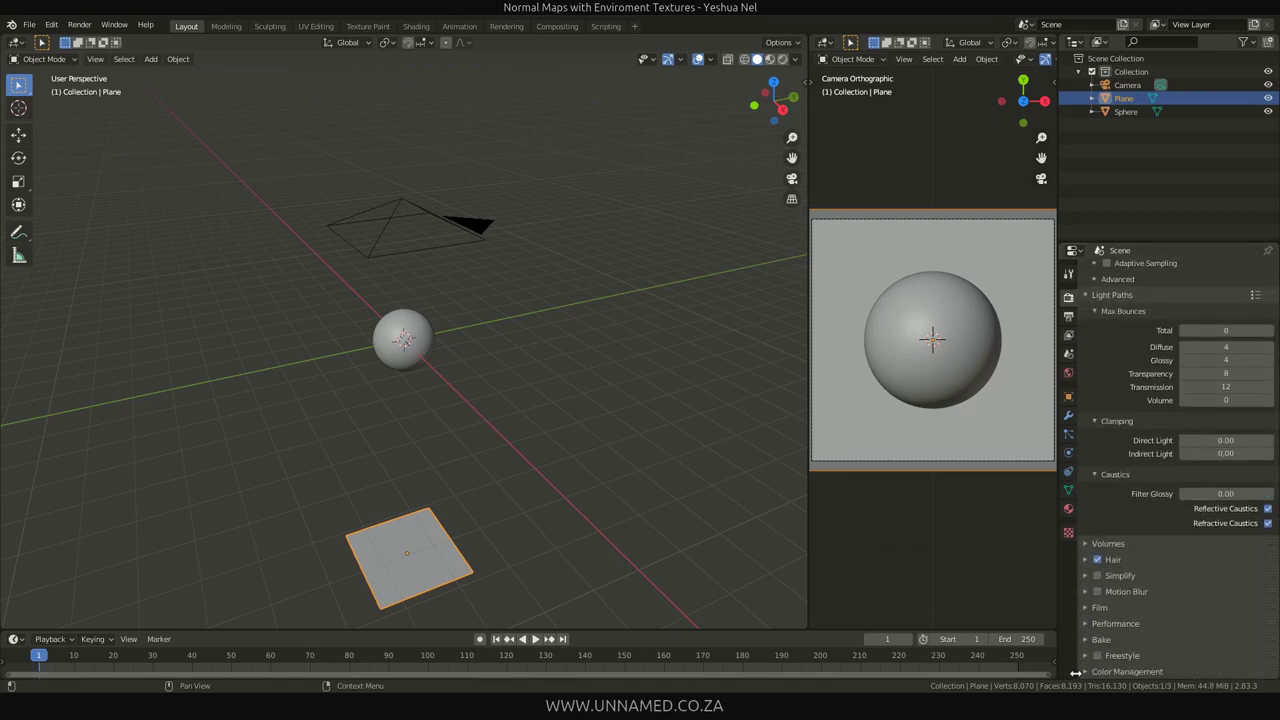
pyautogui.scroll(-5, 1188, 606)
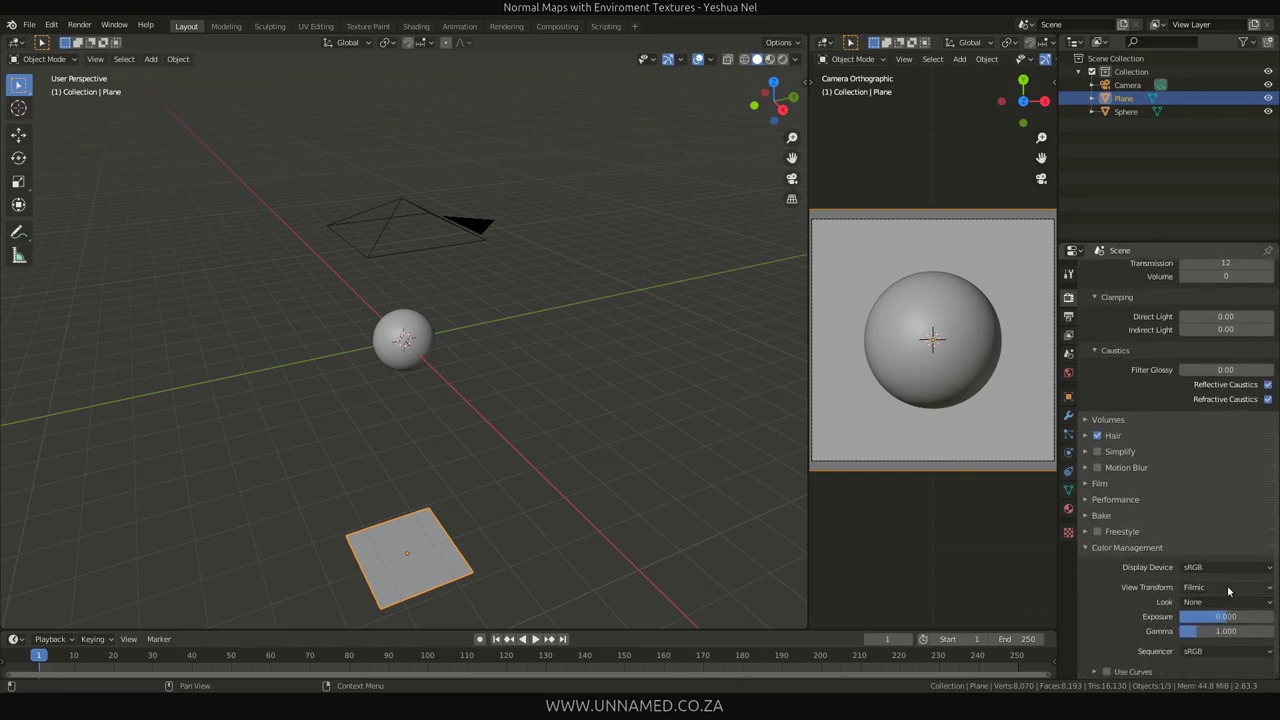
pyautogui.click(1229, 590)
pyautogui.click(1229, 603)
pyautogui.click(1226, 602)
pyautogui.click(1205, 557)
# - Assign an environment texture to the world background color and load the image NormMapLight.hdr
pyautogui.click(1068, 372)
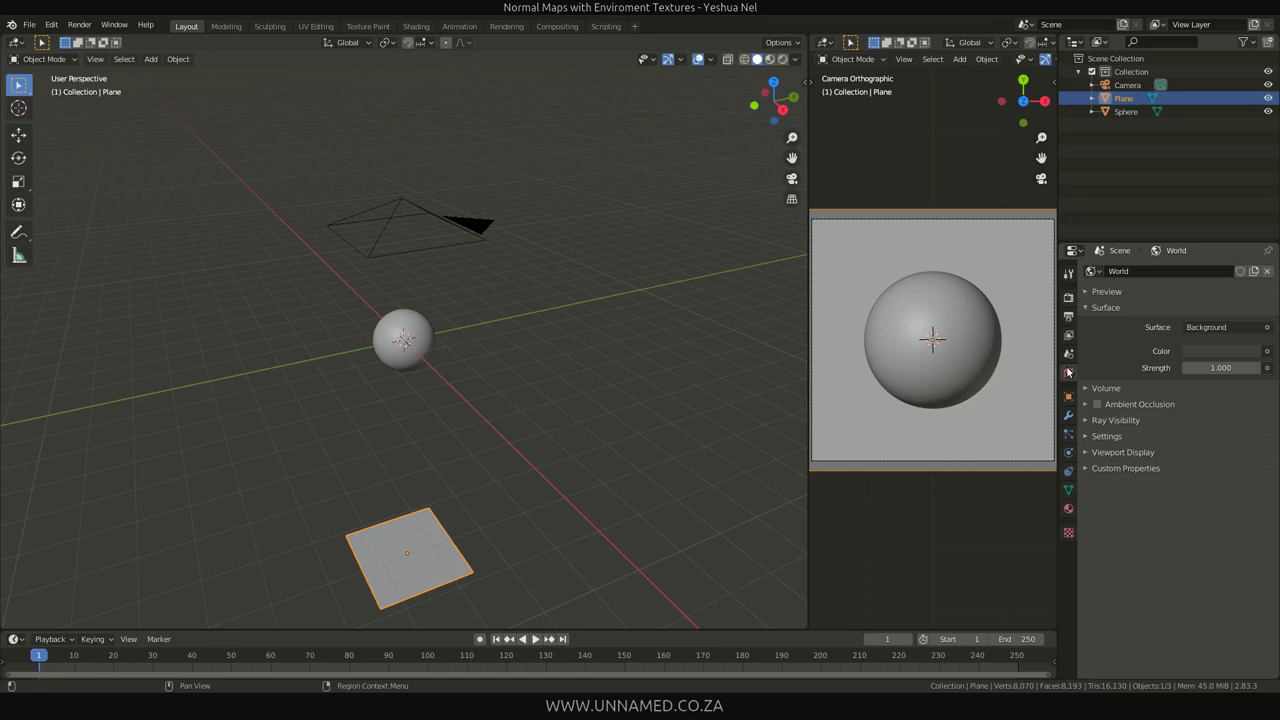
pyautogui.click(1267, 354)
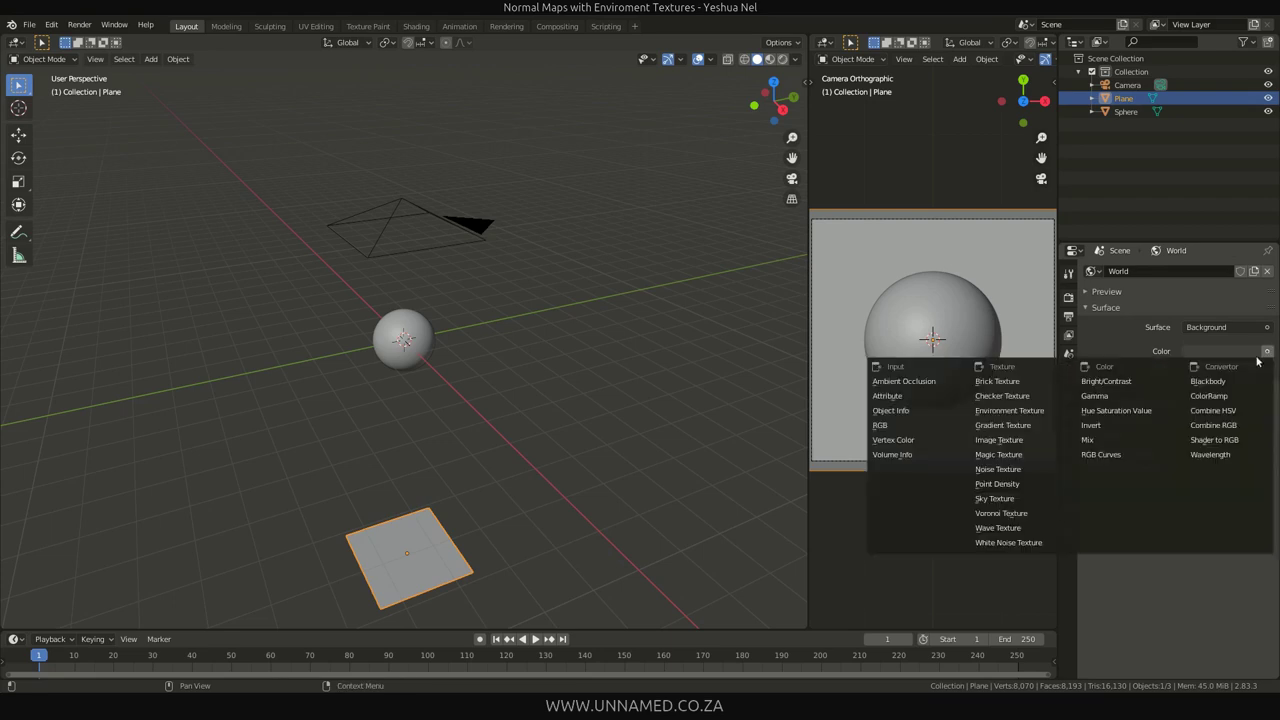
pyautogui.click(1005, 411)
pyautogui.click(1256, 368)
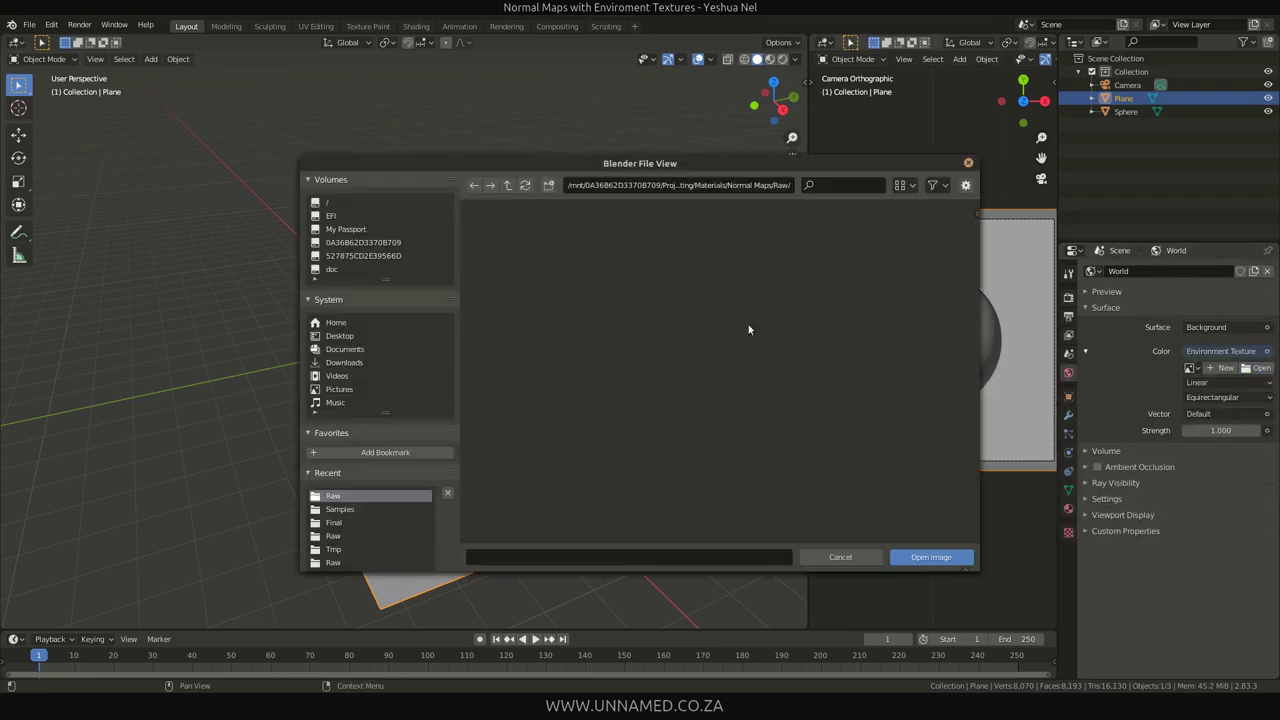
pyautogui.click(353, 522)
pyautogui.click(603, 290)
pyautogui.doubleClick(603, 300)
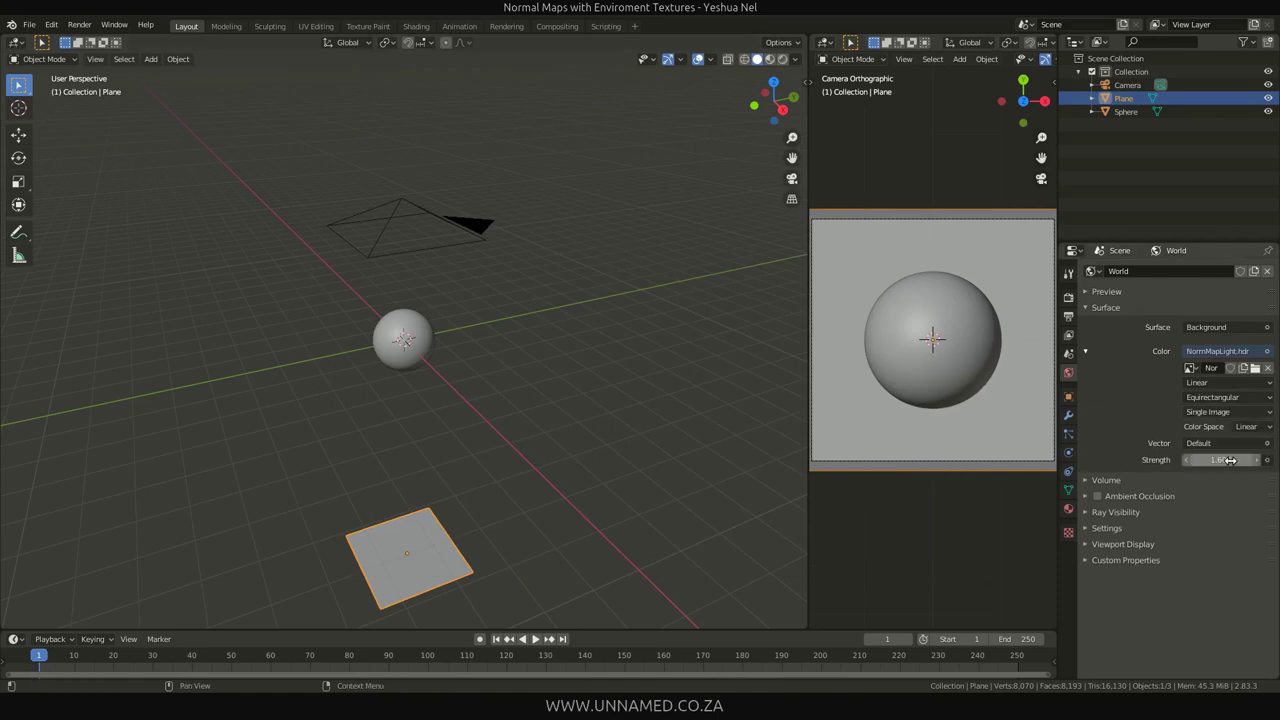
# - Set the environment texture's color space to sRGB and disable the world's Camera ray visibility, previewing the scene in Rendered shading
pyautogui.click(1248, 430)
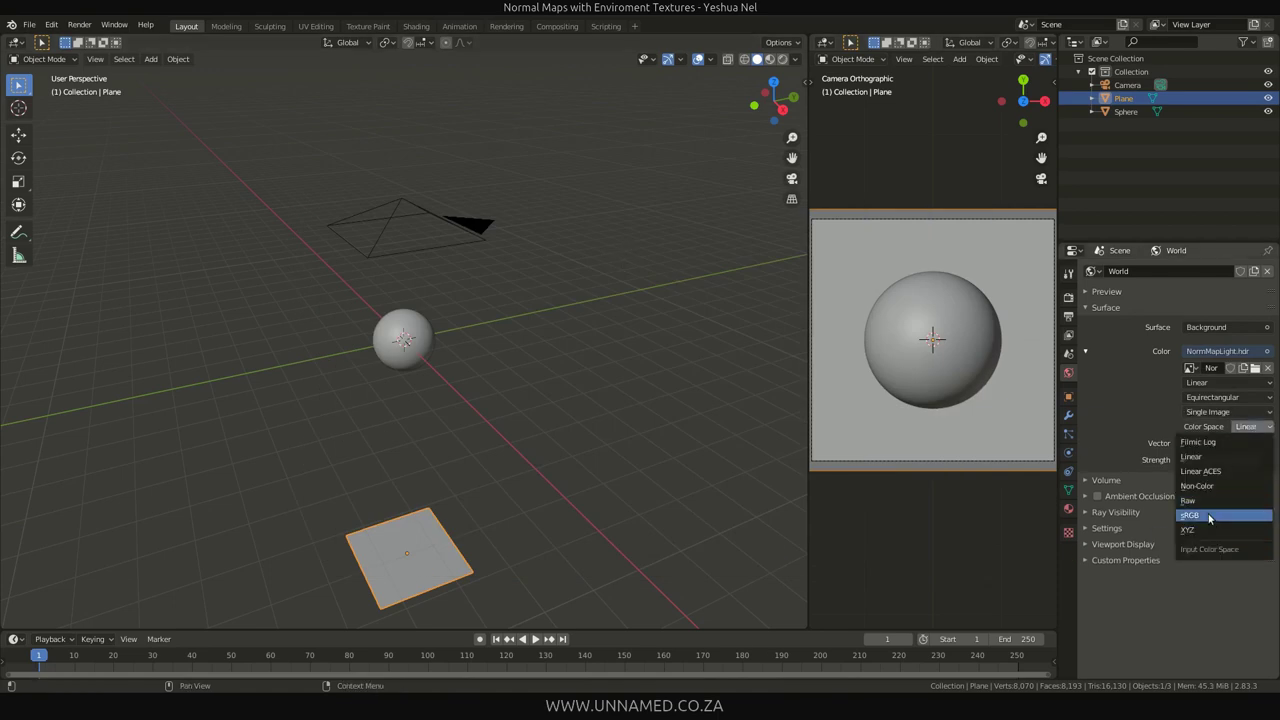
pyautogui.click(1209, 518)
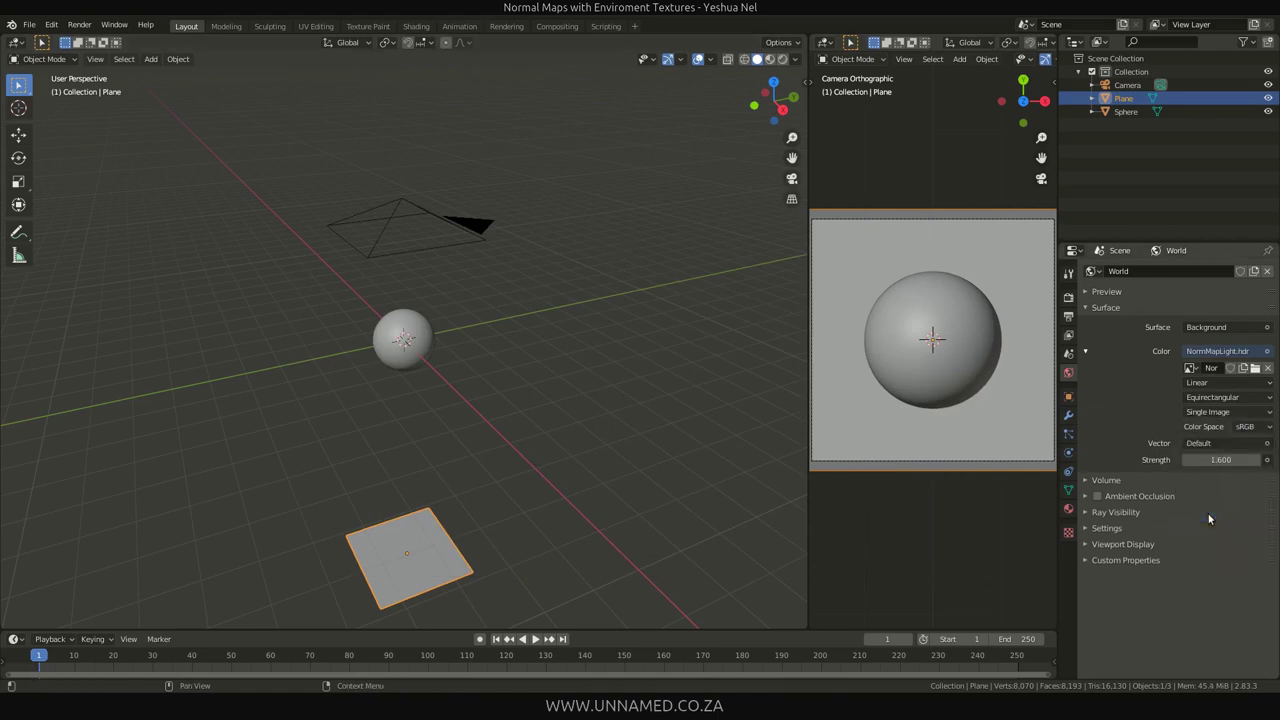
pyautogui.click(1092, 512)
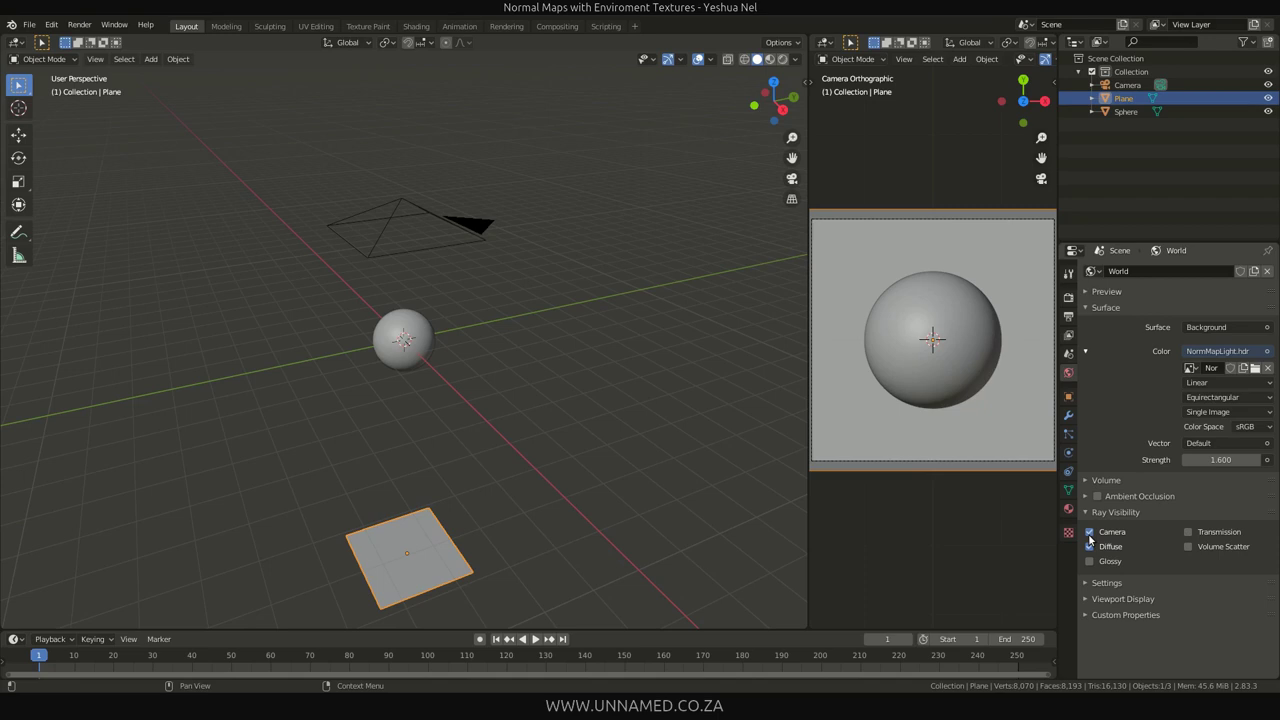
pyautogui.press('z')
pyautogui.click(514, 252)
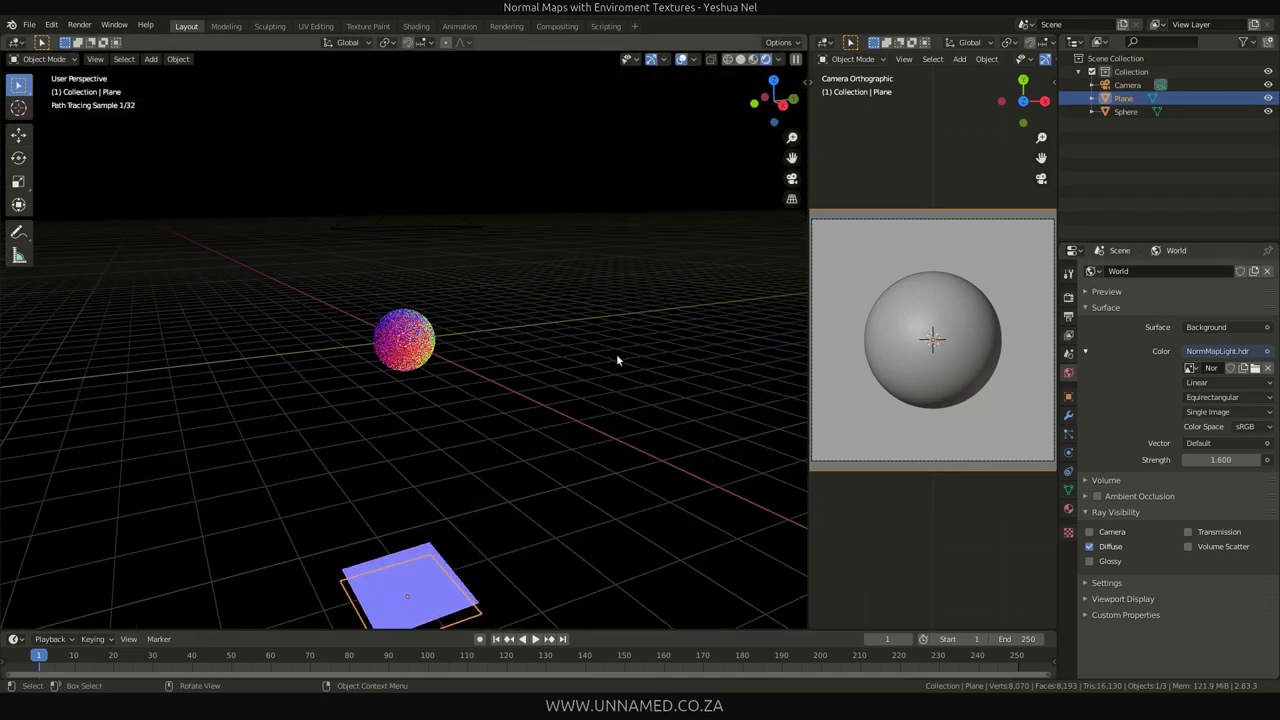
# - Compare the background with the world's Camera ray visibility on and off, leaving it off, and return to Solid shading
pyautogui.click(1091, 535)
pyautogui.moveTo(619, 420); pyautogui.dragTo(668, 408, button='middle')
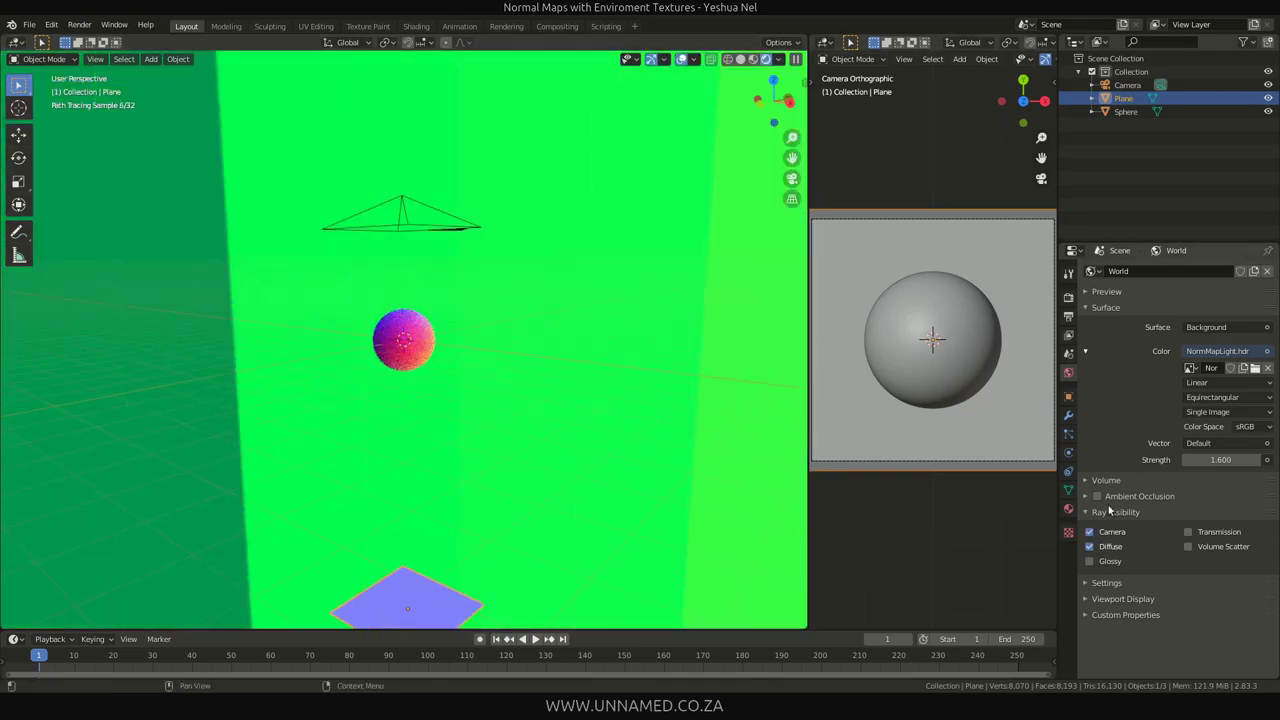
pyautogui.click(1090, 535)
pyautogui.moveTo(657, 352); pyautogui.dragTo(653, 392, button='middle')
pyautogui.press('z')
pyautogui.click(735, 396)
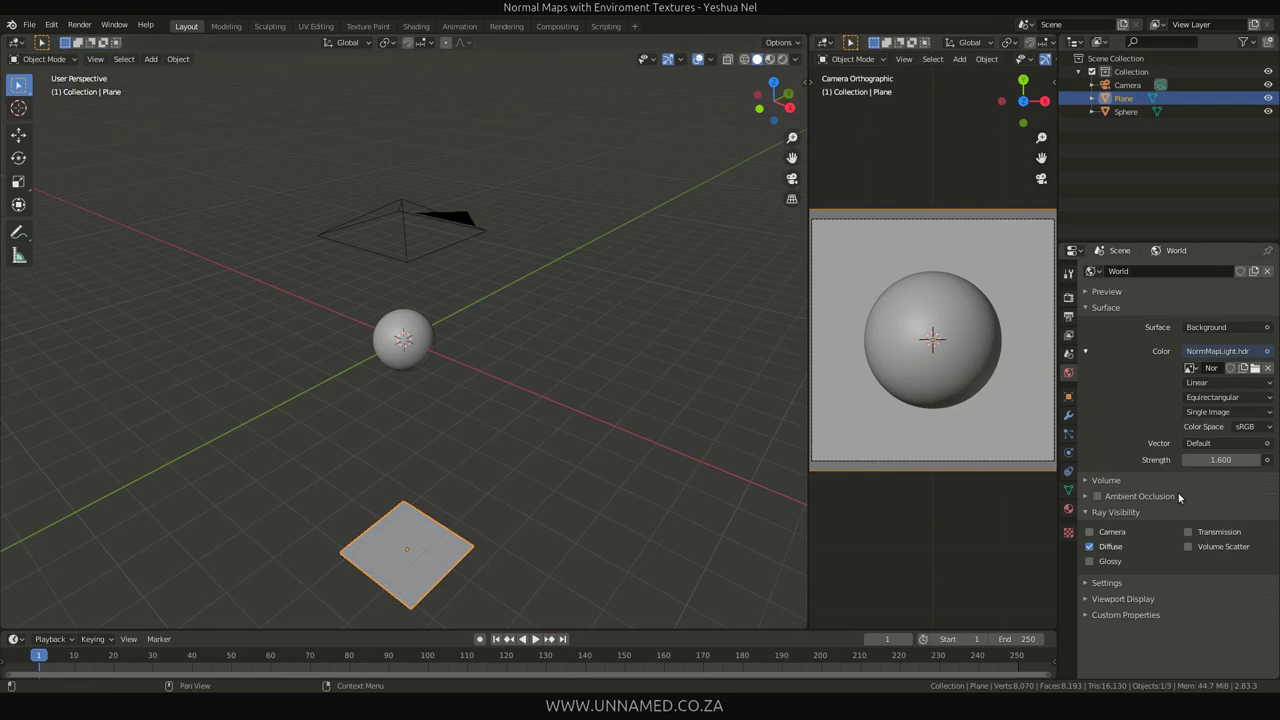
# - Set the output resolution percentage to 50% and render the image of the sphere
pyautogui.click(1068, 297)
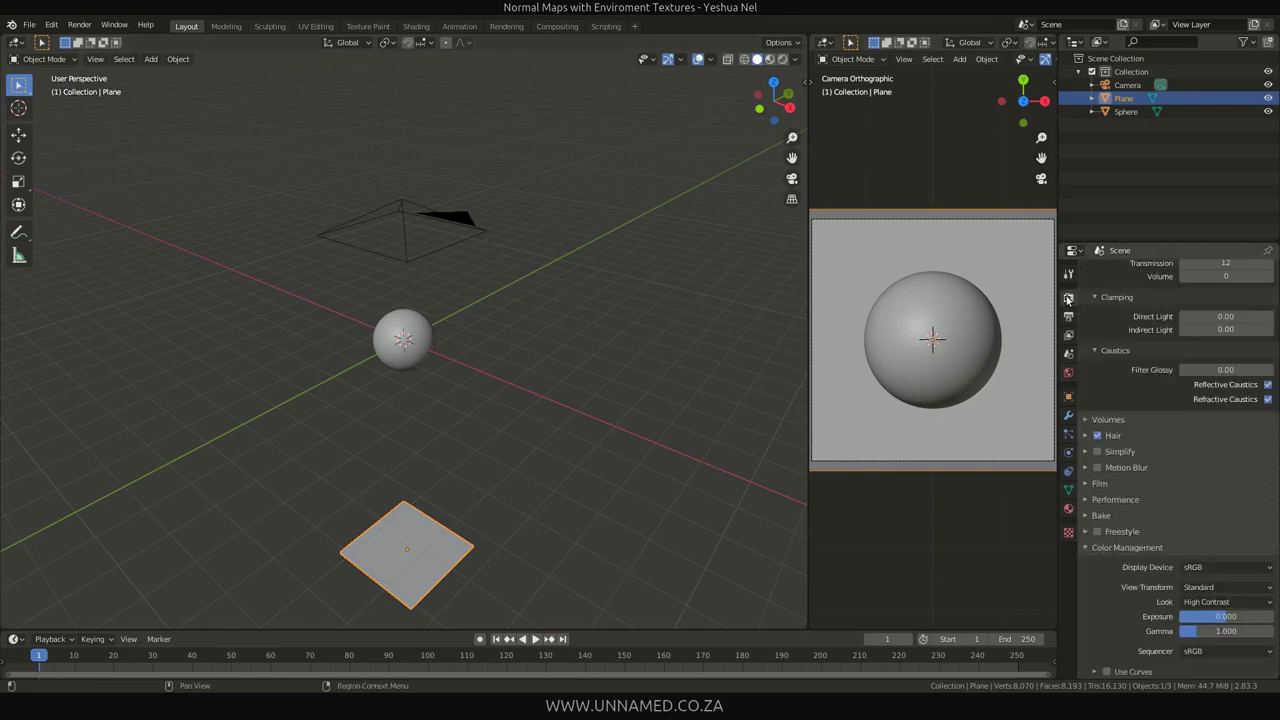
pyautogui.click(1068, 316)
pyautogui.click(1210, 313)
pyautogui.write('50')
pyautogui.press('Return')
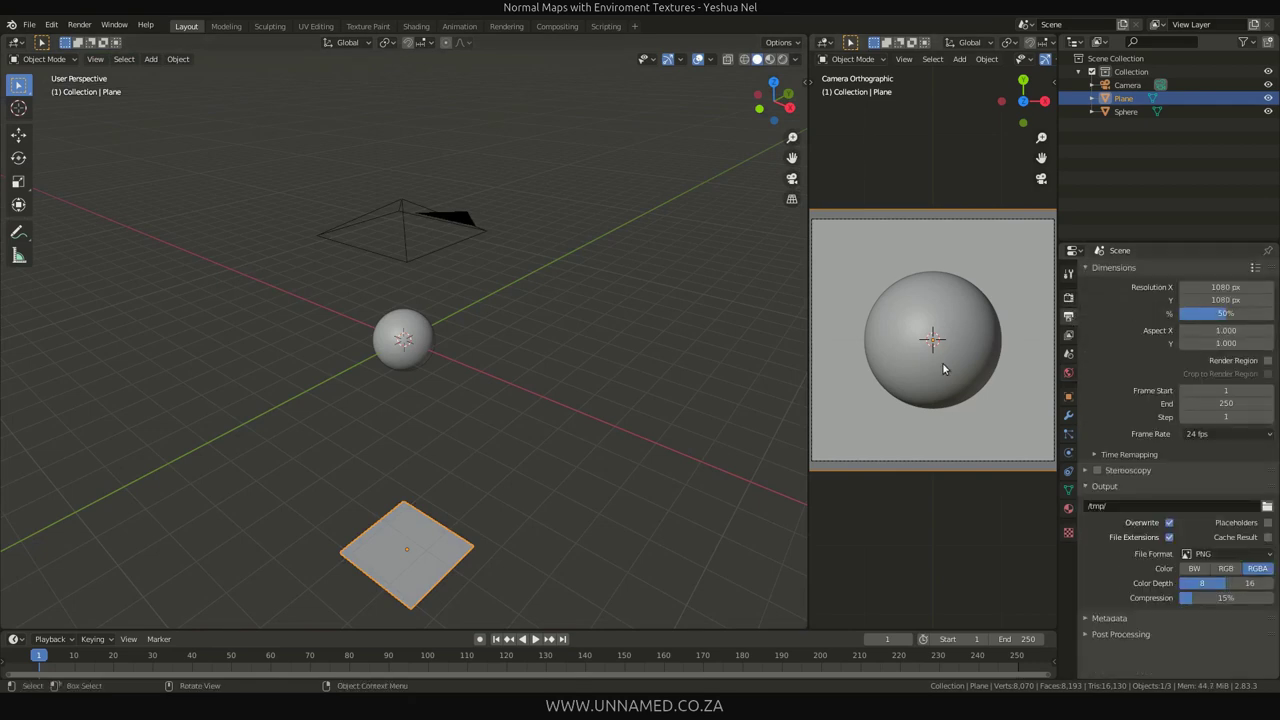
pyautogui.press('F12')
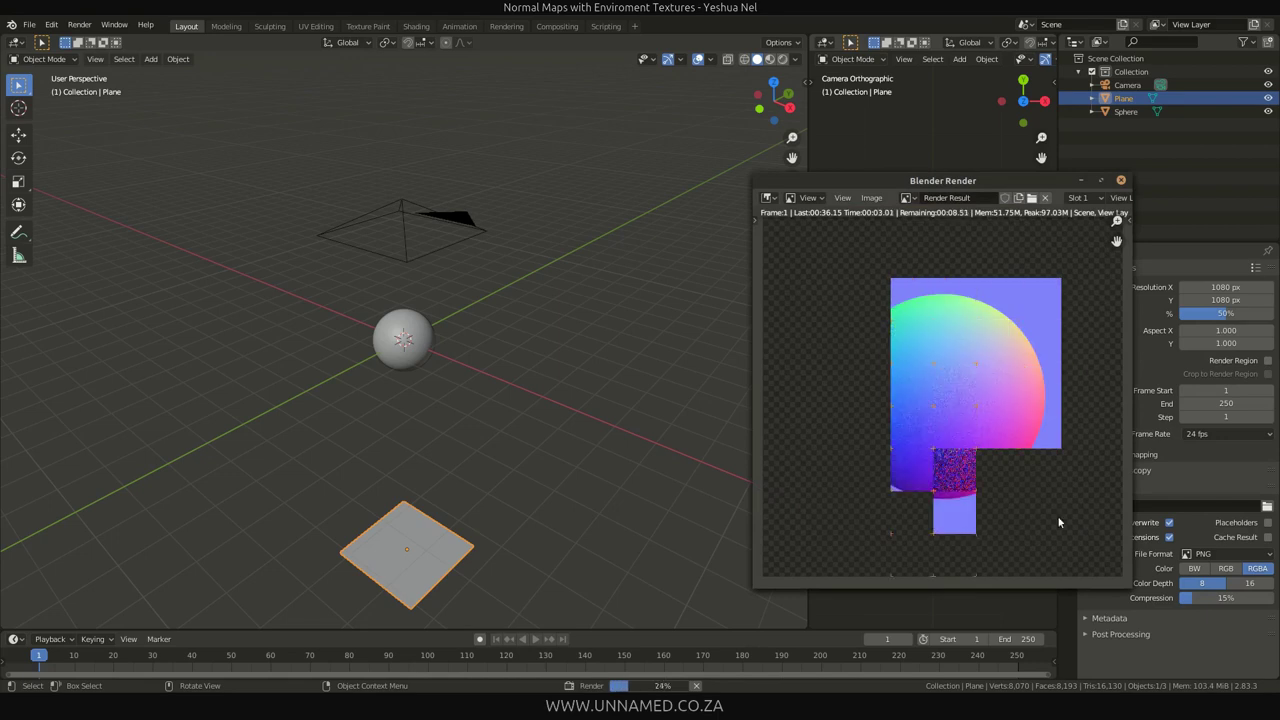
pyautogui.moveTo(990, 177); pyautogui.dragTo(628, 130)
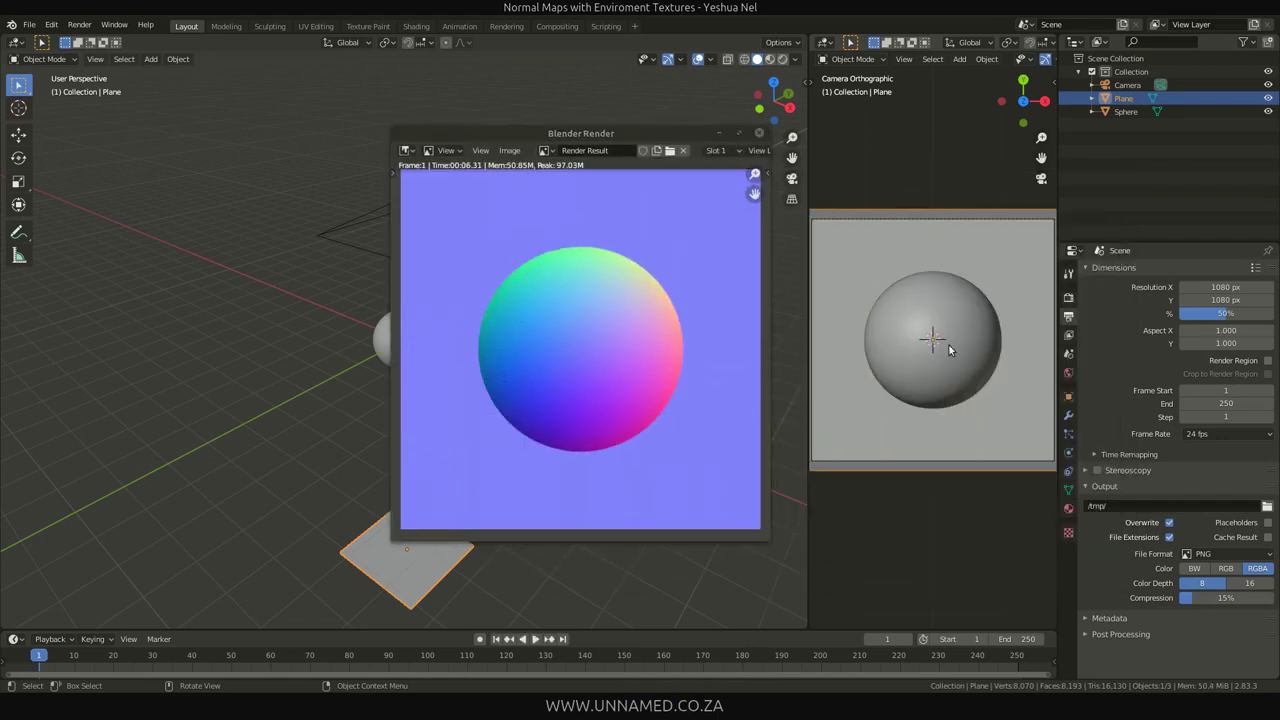
# - Briefly switch the camera view's shading mode and return it to Solid shading
pyautogui.press('z')
pyautogui.click(1020, 299)
pyautogui.press('z')
pyautogui.click(1090, 315)
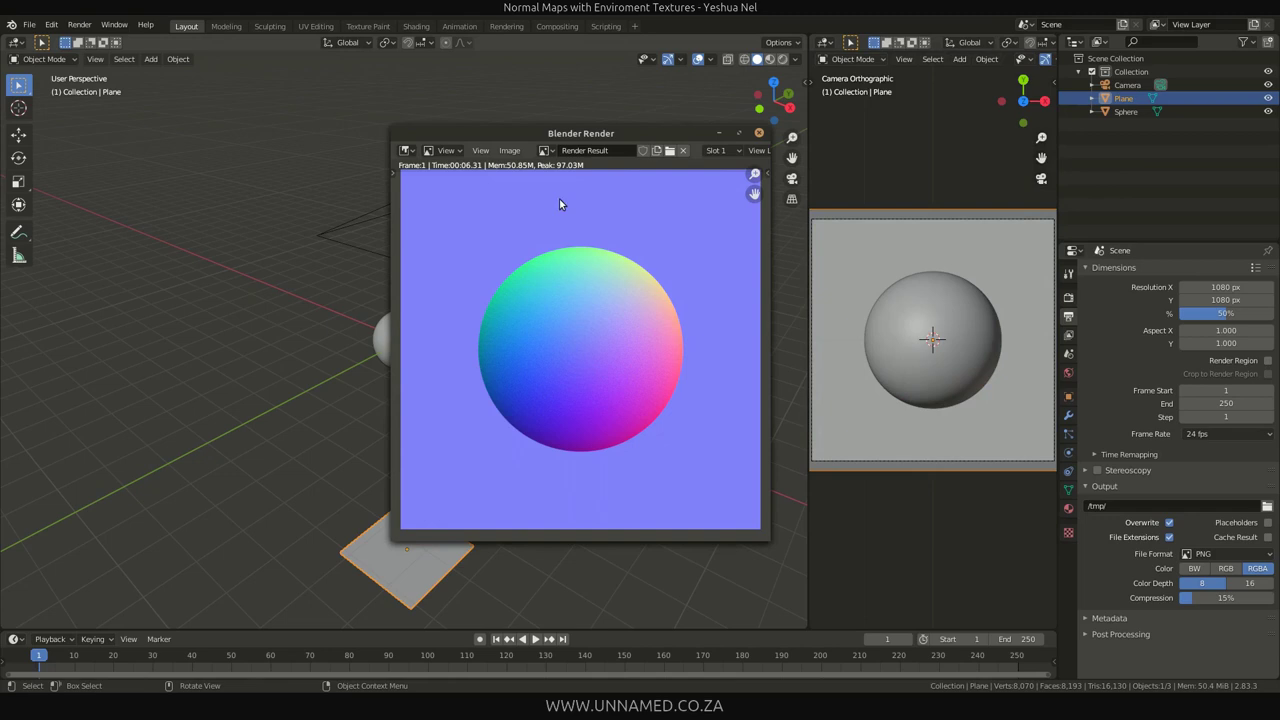
# - Save the rendered image as Render Sample.png in the Samples folder, replacing the existing file, and close the render window
pyautogui.click(509, 150)
pyautogui.click(542, 255)
pyautogui.moveTo(675, 141); pyautogui.dragTo(307, 188)
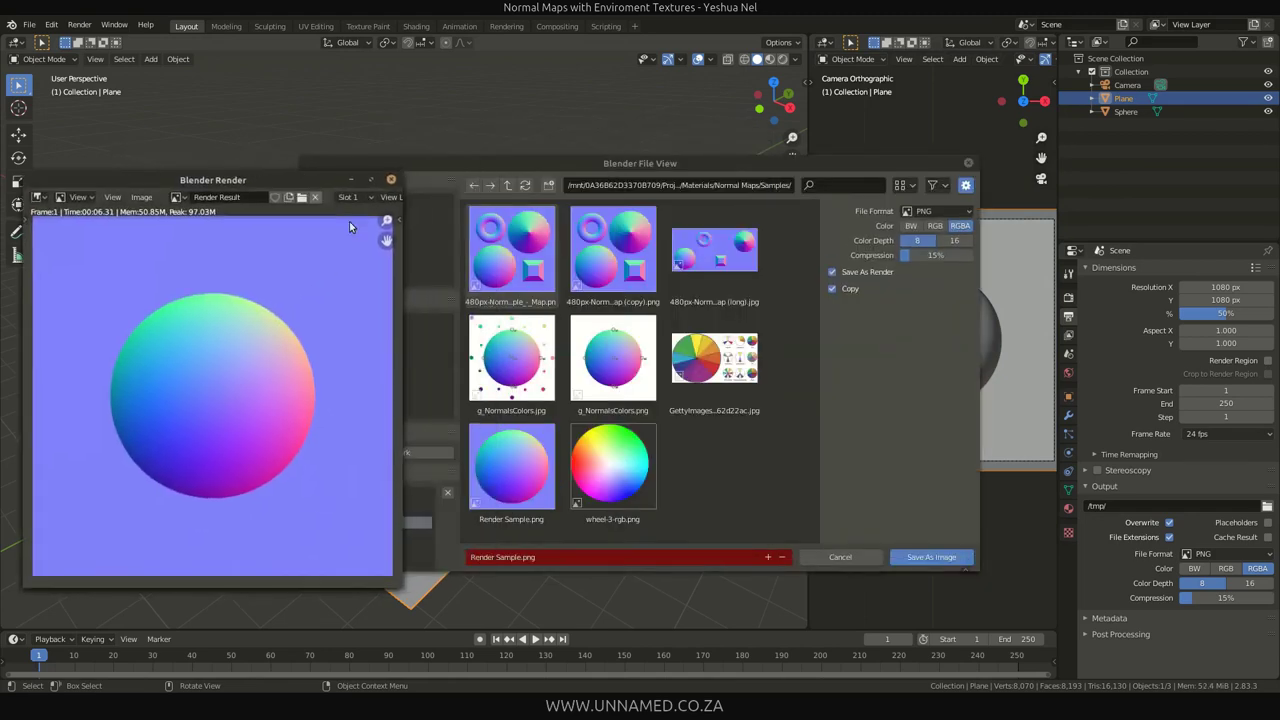
pyautogui.moveTo(640, 162); pyautogui.dragTo(752, 135)
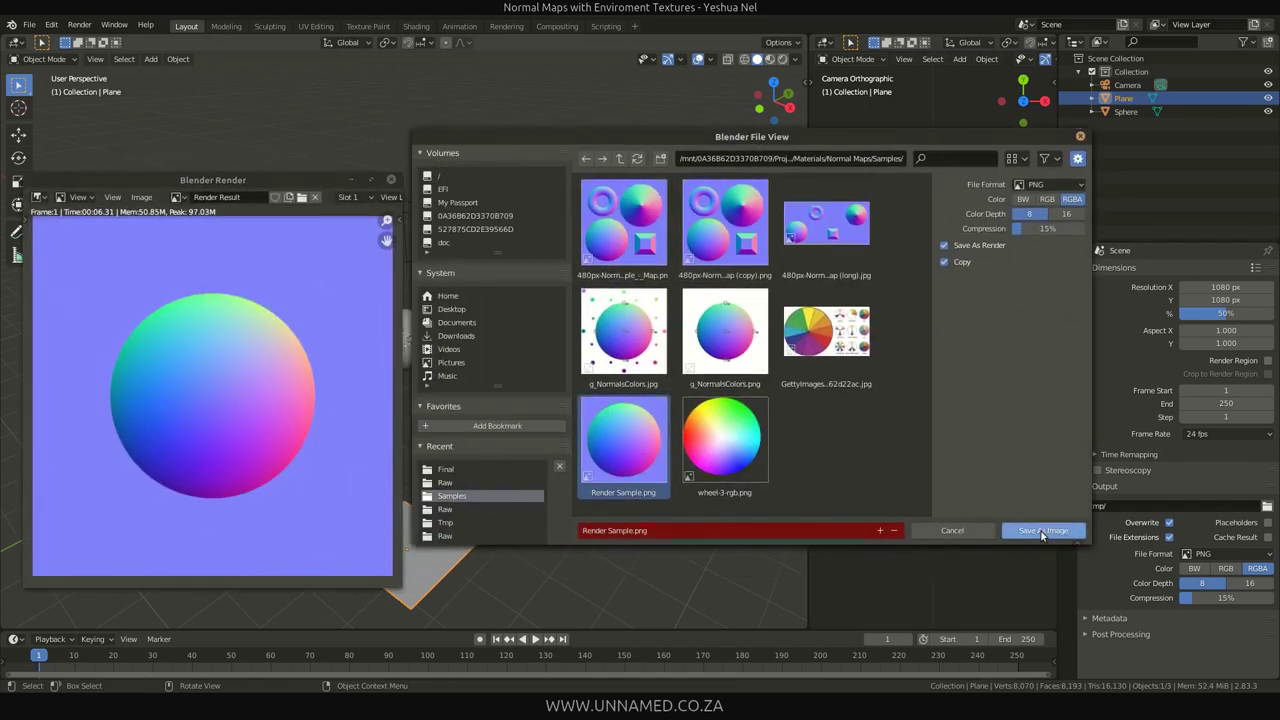
pyautogui.click(1043, 531)
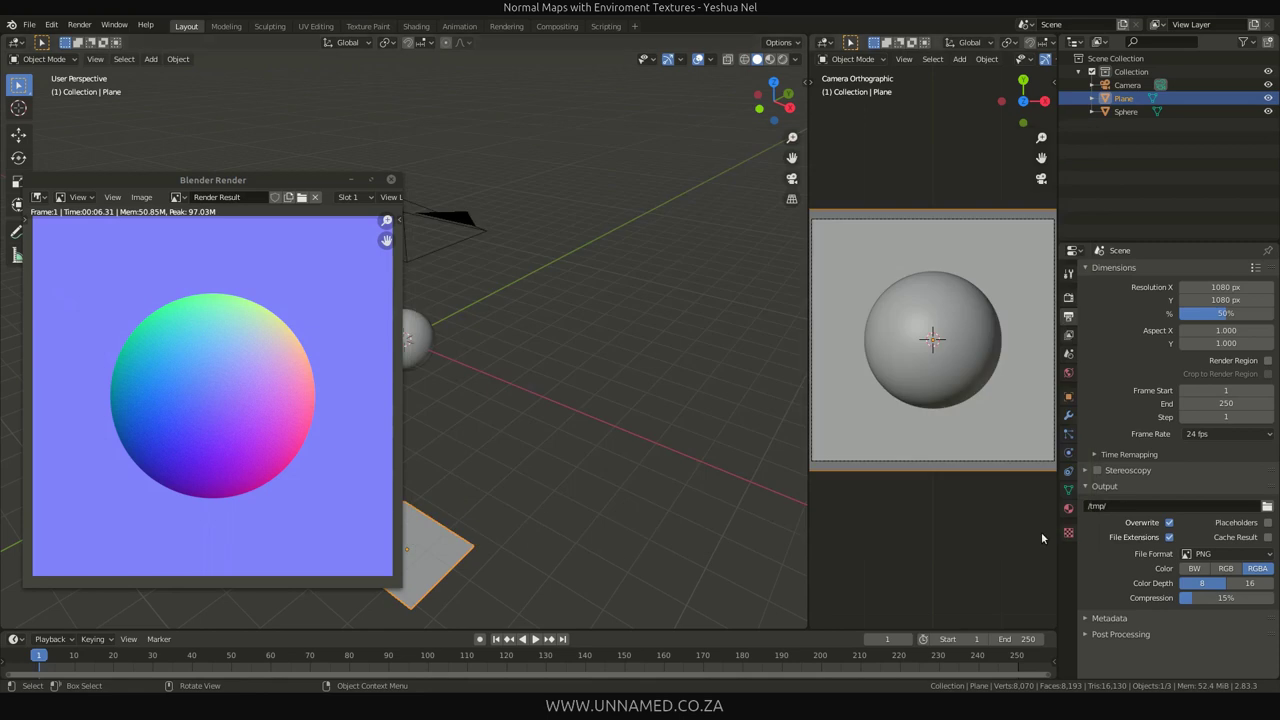
pyautogui.click(391, 181)
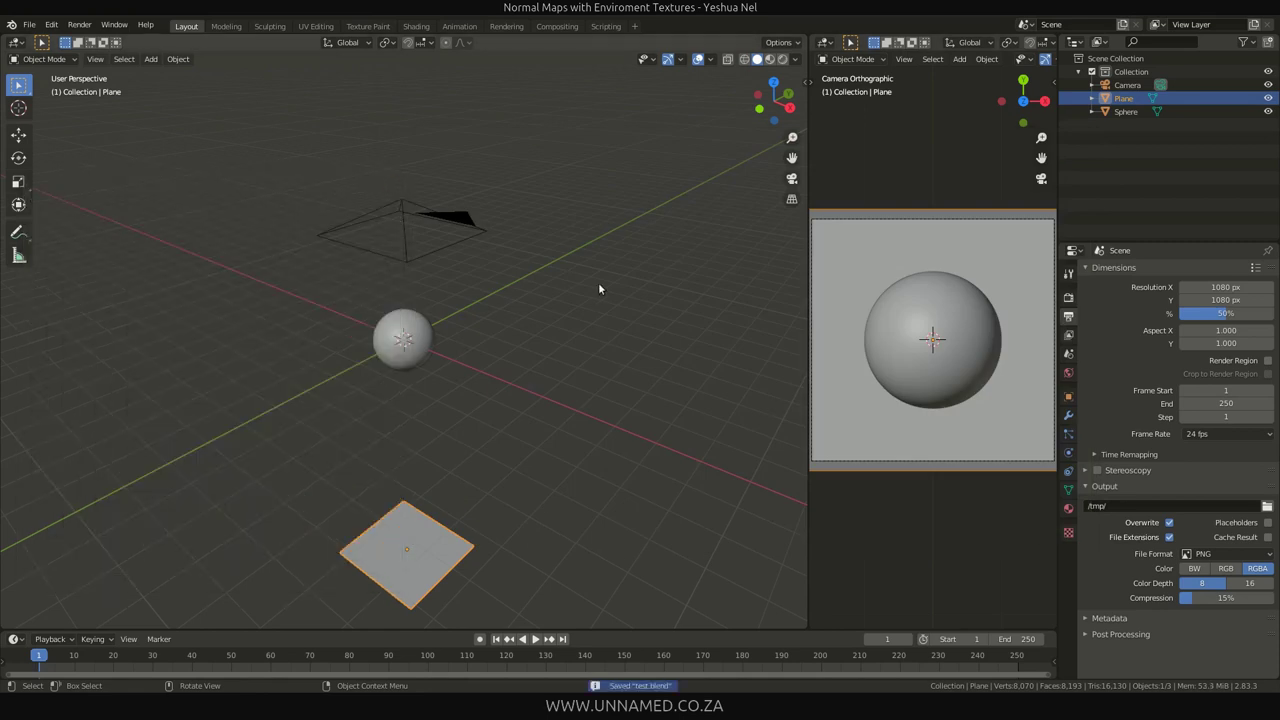
# - Start a new file with the default scene
pyautogui.click(29, 24)
pyautogui.moveTo(54, 45)
pyautogui.click(175, 39)
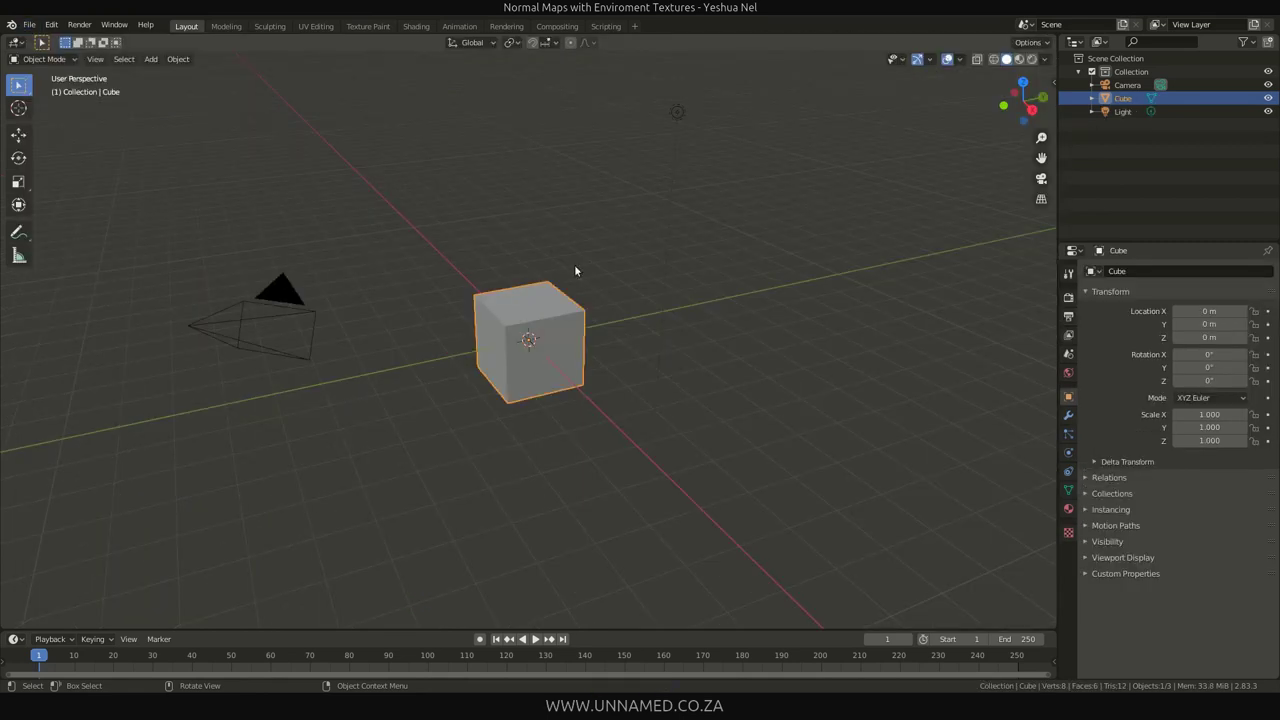
# - Delete the default cube and add a mesh plane in its place
pyautogui.press('x')
pyautogui.click(543, 312)
pyautogui.hotkey('shift', 'a')
pyautogui.moveTo(540, 309)
pyautogui.click(625, 312)
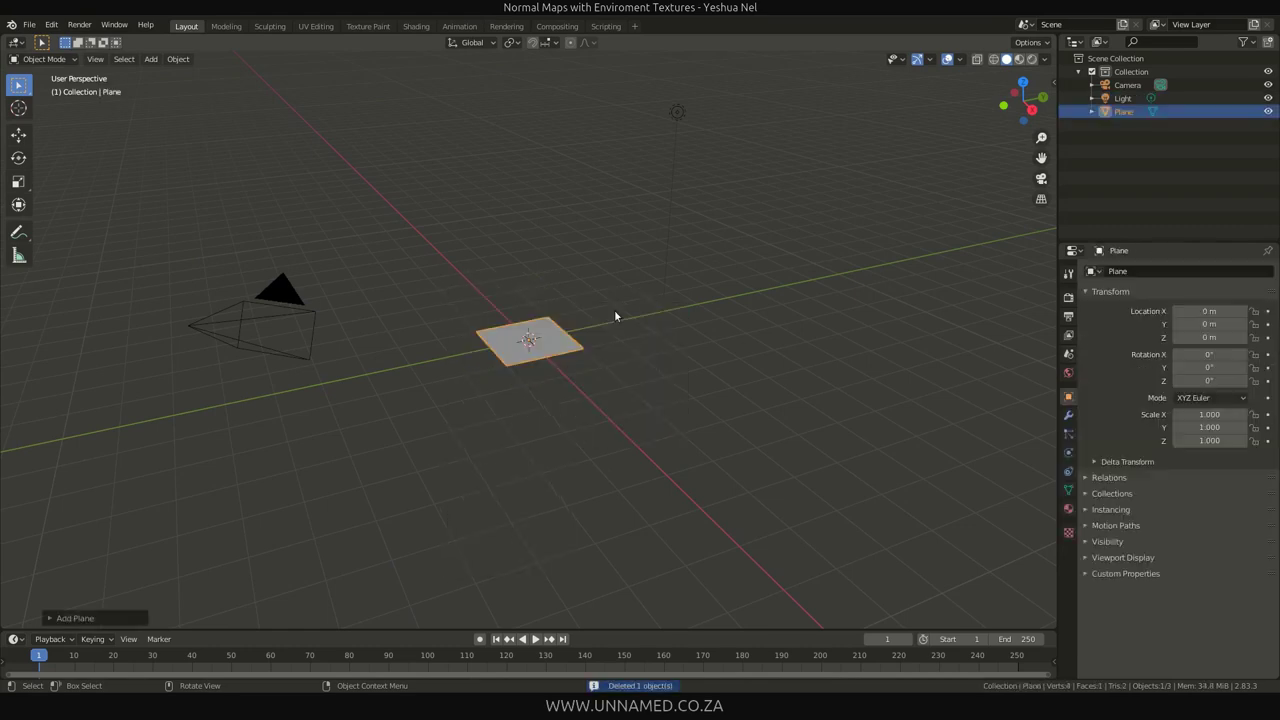
# - Clear the camera's rotation and location, and raise it about 3.05 m straight up above the plane
pyautogui.click(313, 312)
pyautogui.hotkey('alt', 'r')
pyautogui.hotkey('alt', 'g')
pyautogui.press('g')
pyautogui.press('z')
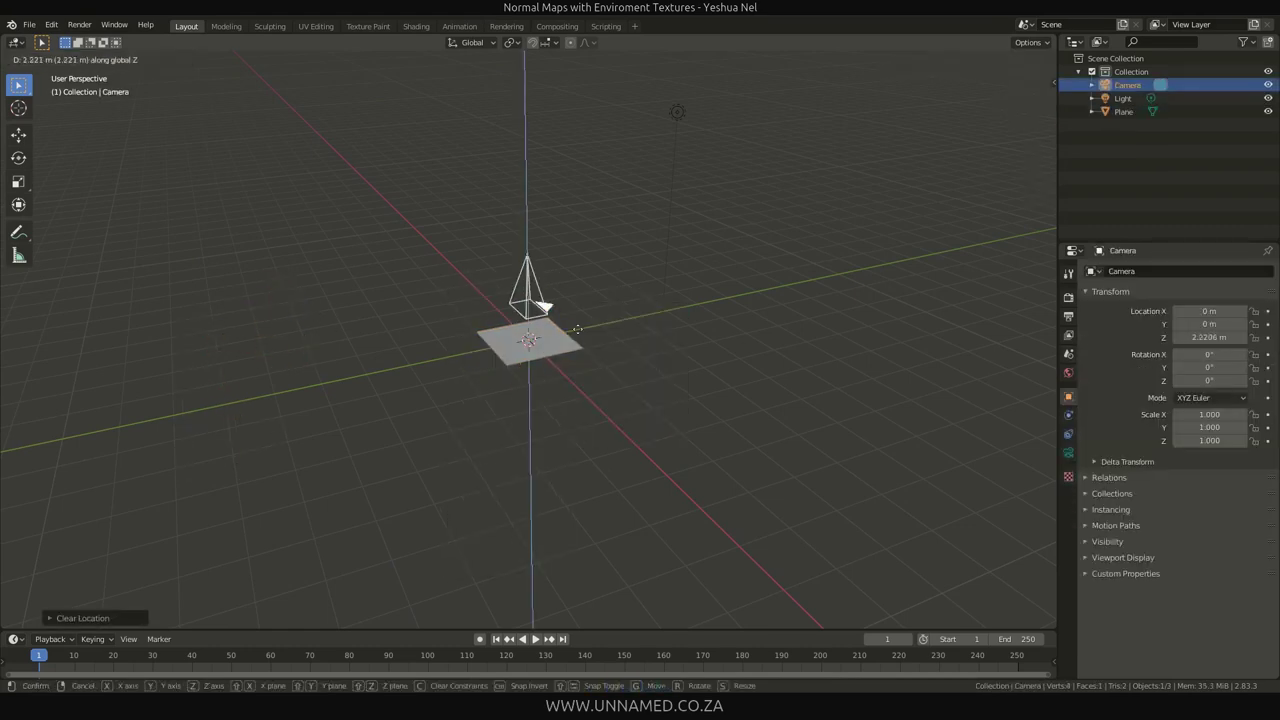
pyautogui.click(1038, 310)
# - Set the output resolution to 1080 px in X at 50% scale
pyautogui.click(1068, 298)
pyautogui.click(1068, 316)
pyautogui.click(1068, 298)
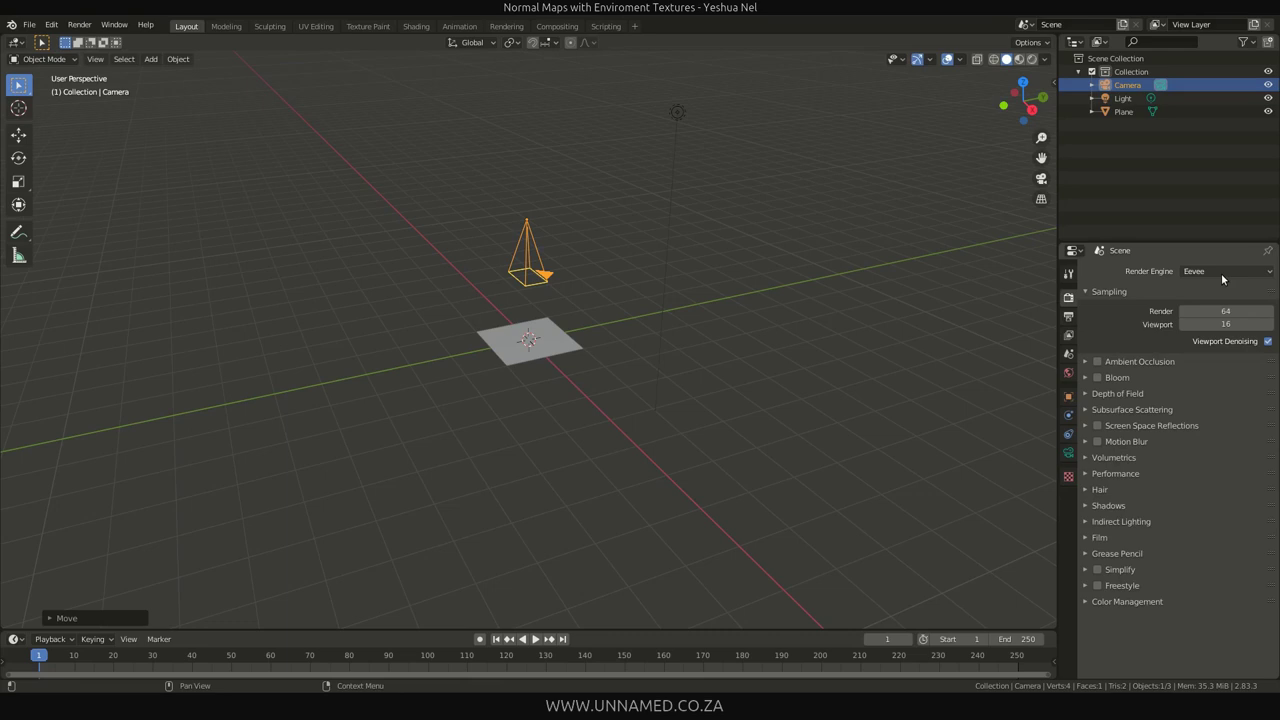
pyautogui.click(1068, 316)
pyautogui.click(1223, 287)
pyautogui.write('108')
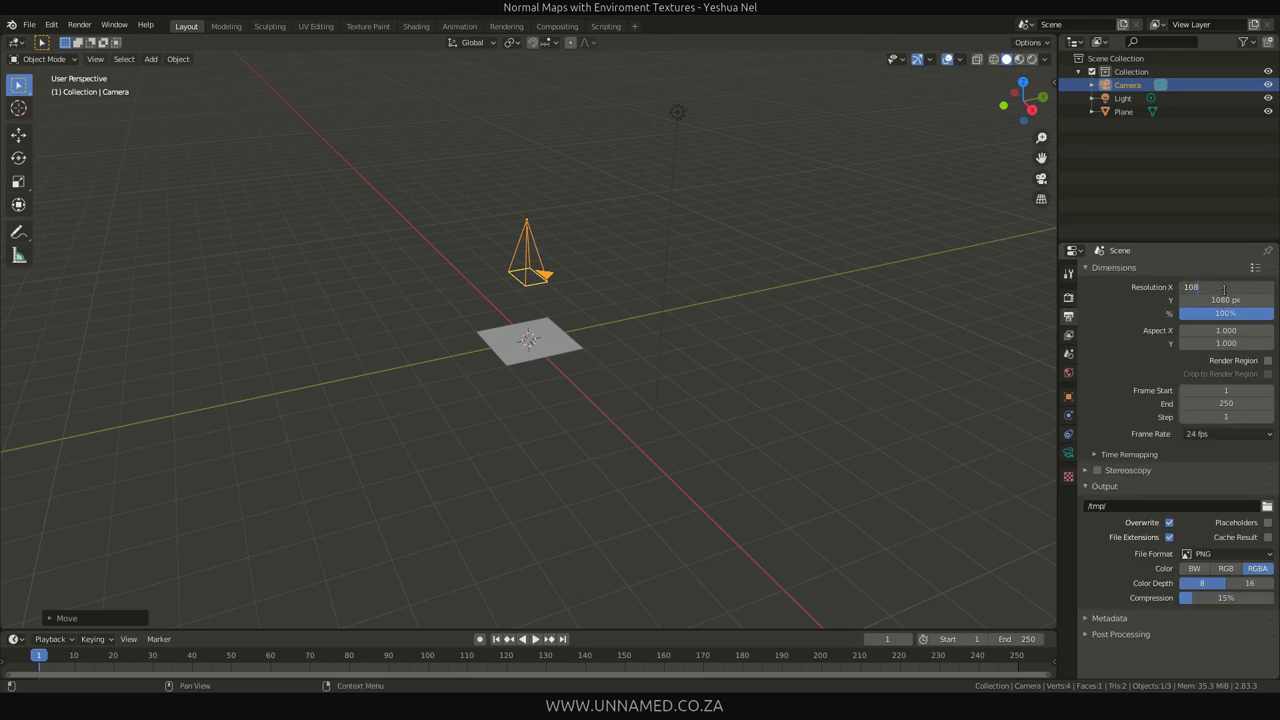
pyautogui.write('0')
pyautogui.press('Return')
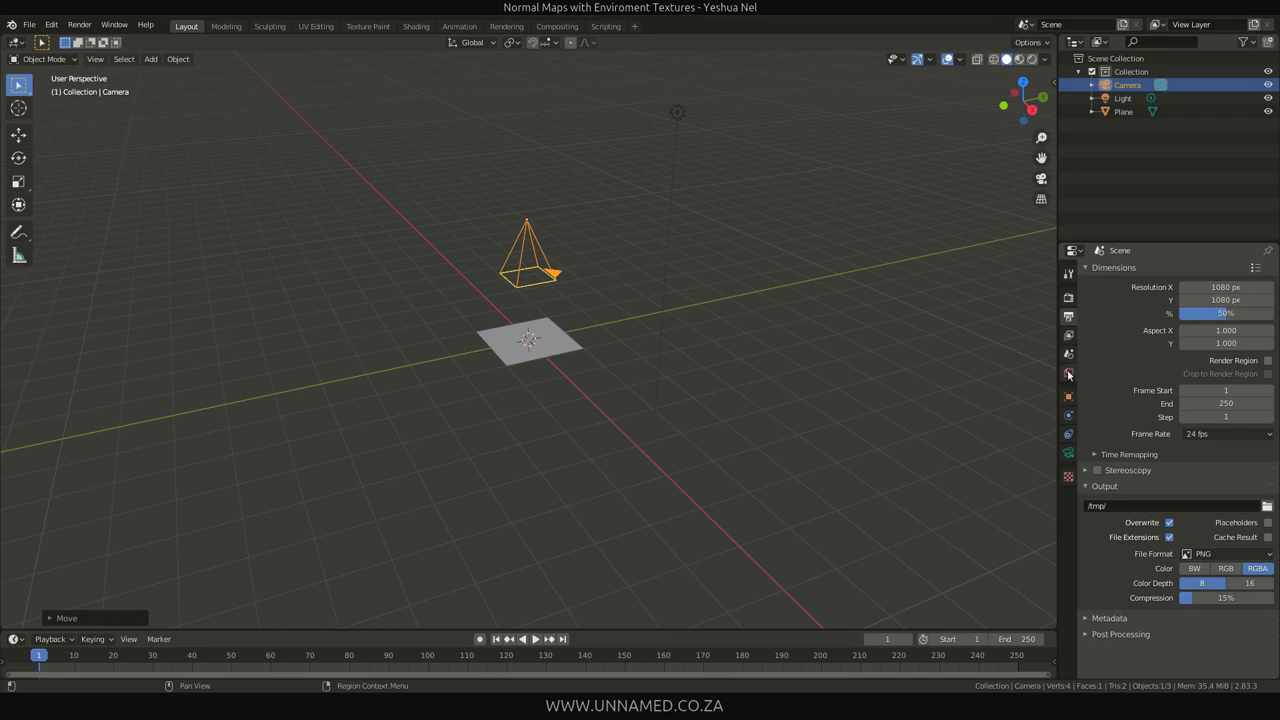
# - Change the camera's lens type to Orthographic
pyautogui.click(1068, 453)
pyautogui.click(1215, 311)
pyautogui.click(1210, 345)
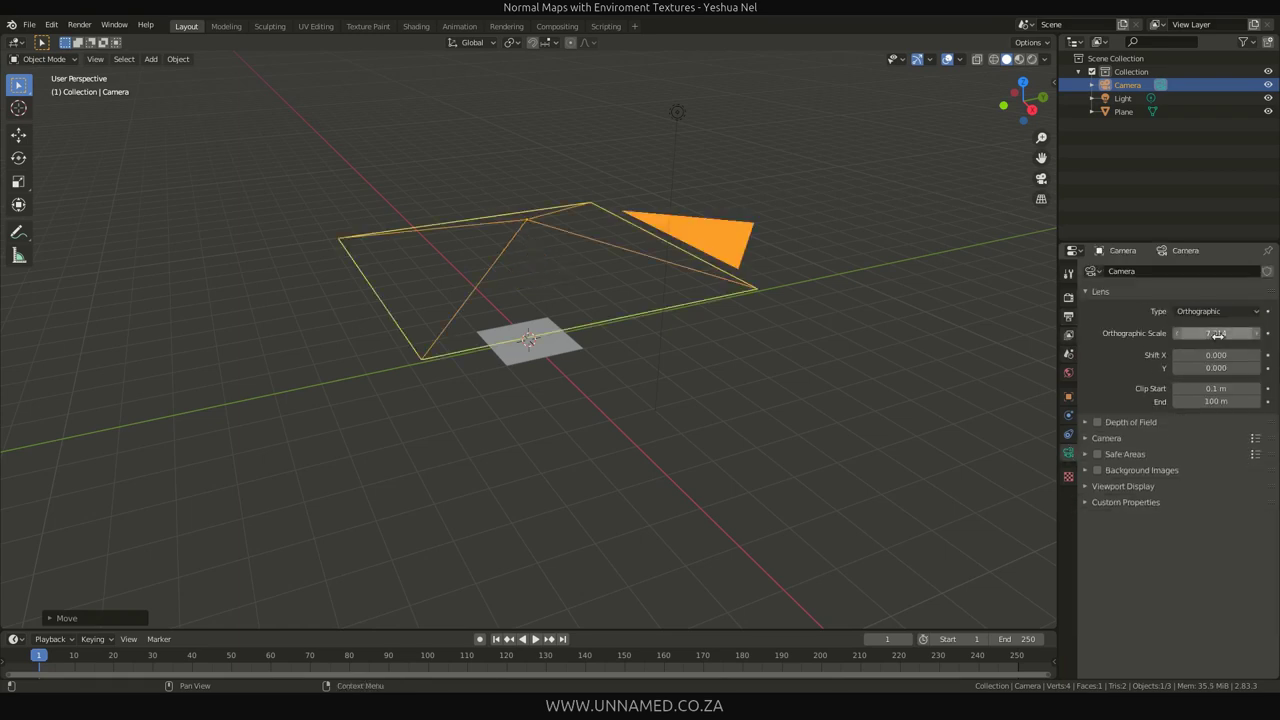
# - Split the 3D viewport in two and show the camera view in the new area
pyautogui.moveTo(1048, 82); pyautogui.dragTo(846, 250)
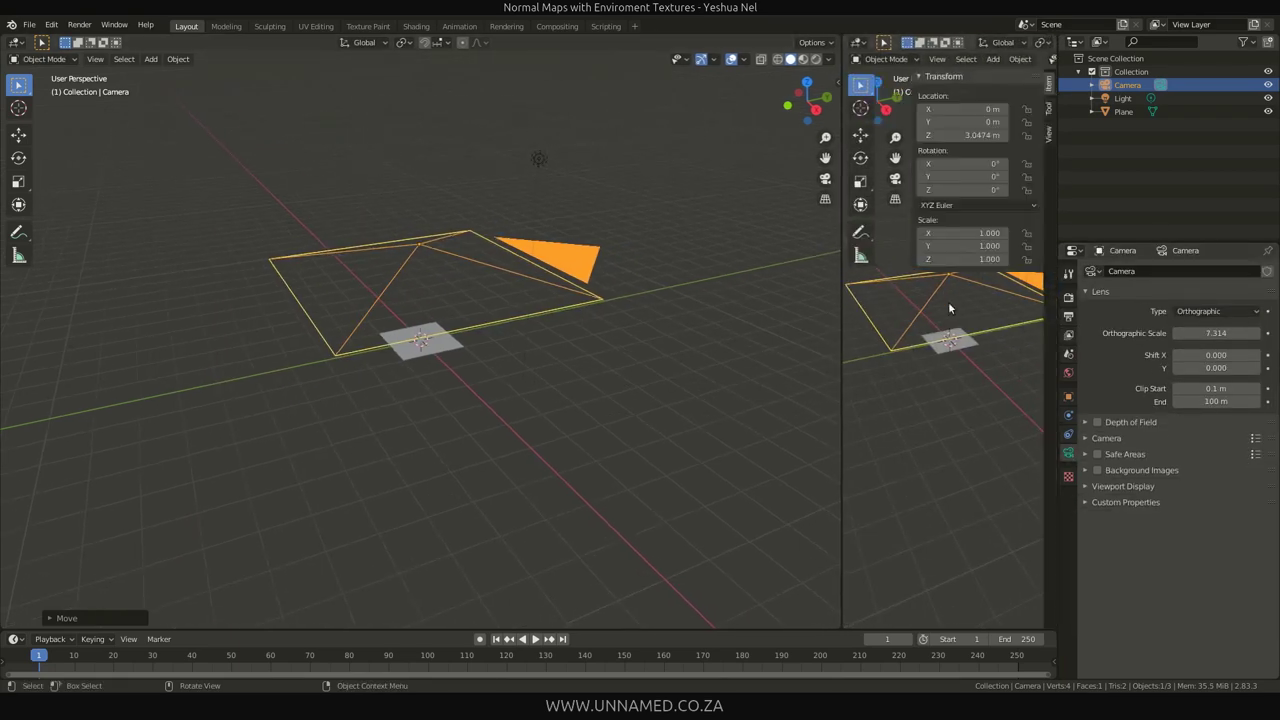
pyautogui.press('`')
pyautogui.click(874, 362)
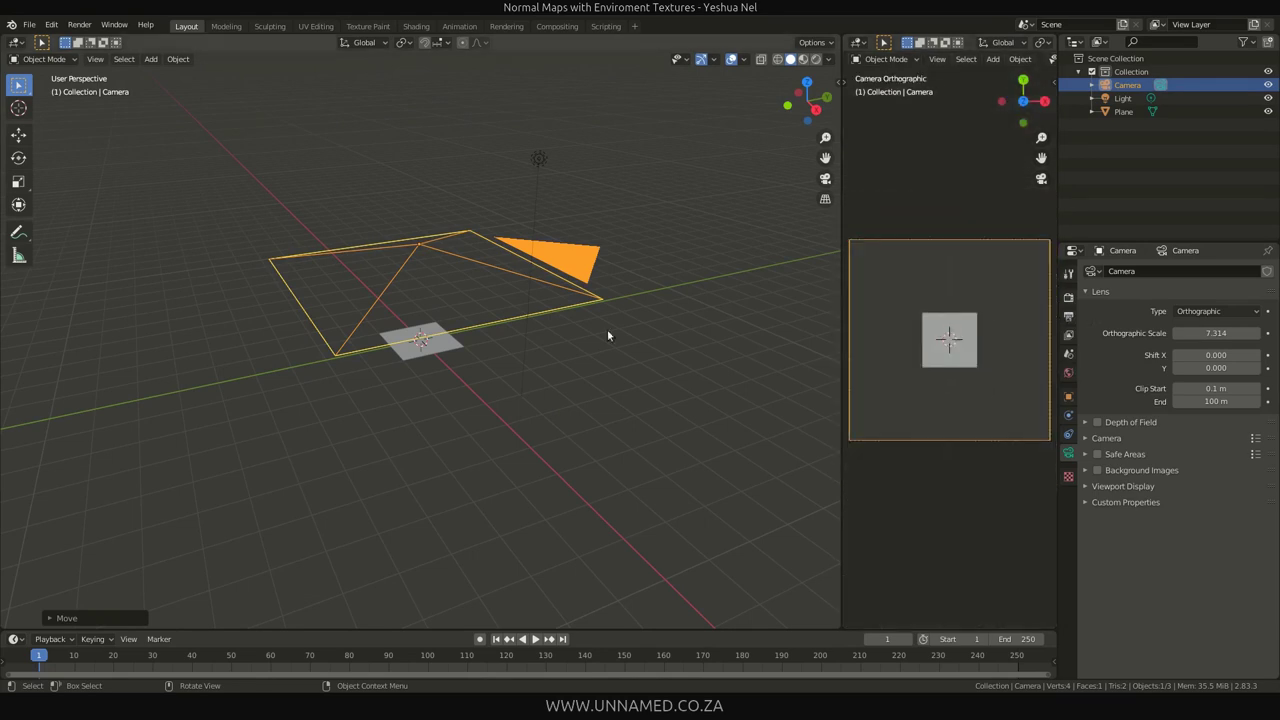
# - Scale the plane up by about 3.7 so it fills the camera frame
pyautogui.click(435, 349)
pyautogui.press('s')
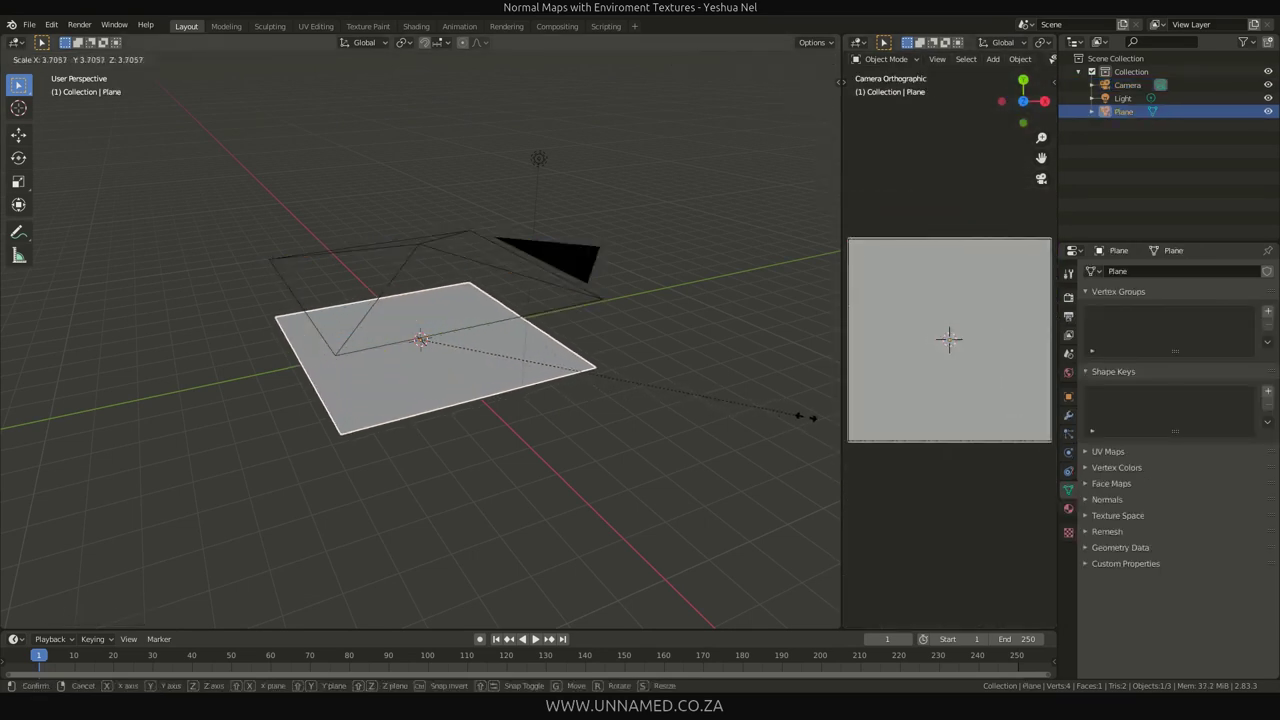
pyautogui.click(803, 418)
# - Lower the light along the Z axis and reposition it horizontally beside the plane
pyautogui.click(540, 160)
pyautogui.moveTo(632, 268); pyautogui.dragTo(610, 218, button='middle')
pyautogui.press('g')
pyautogui.press('z')
pyautogui.click(629, 328)
pyautogui.moveTo(590, 325); pyautogui.dragTo(598, 449, button='middle')
pyautogui.press('g')
pyautogui.hotkey('shift', 'z')
pyautogui.click(738, 303)
pyautogui.moveTo(738, 303); pyautogui.dragTo(700, 327, button='middle')
# - Add a new material to the plane and set its roughness to 1.000
pyautogui.click(505, 378)
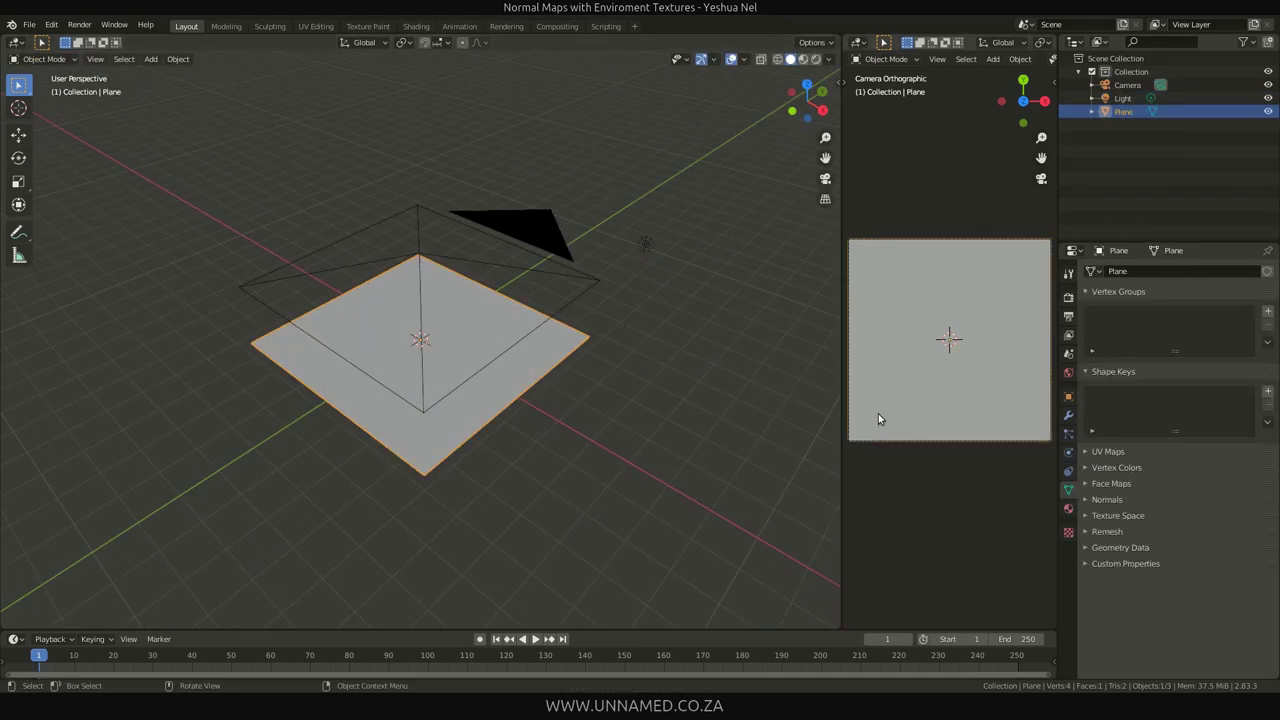
pyautogui.click(1068, 508)
pyautogui.click(1159, 328)
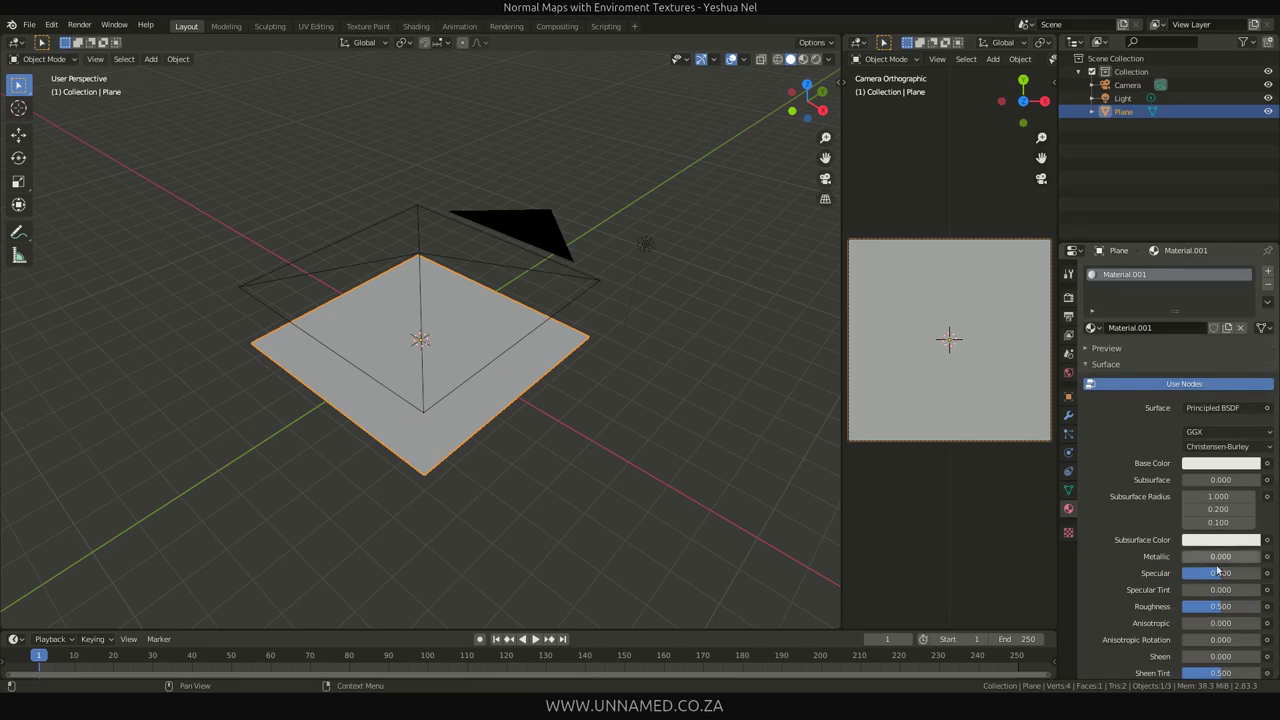
pyautogui.scroll(-1, 1122, 565)
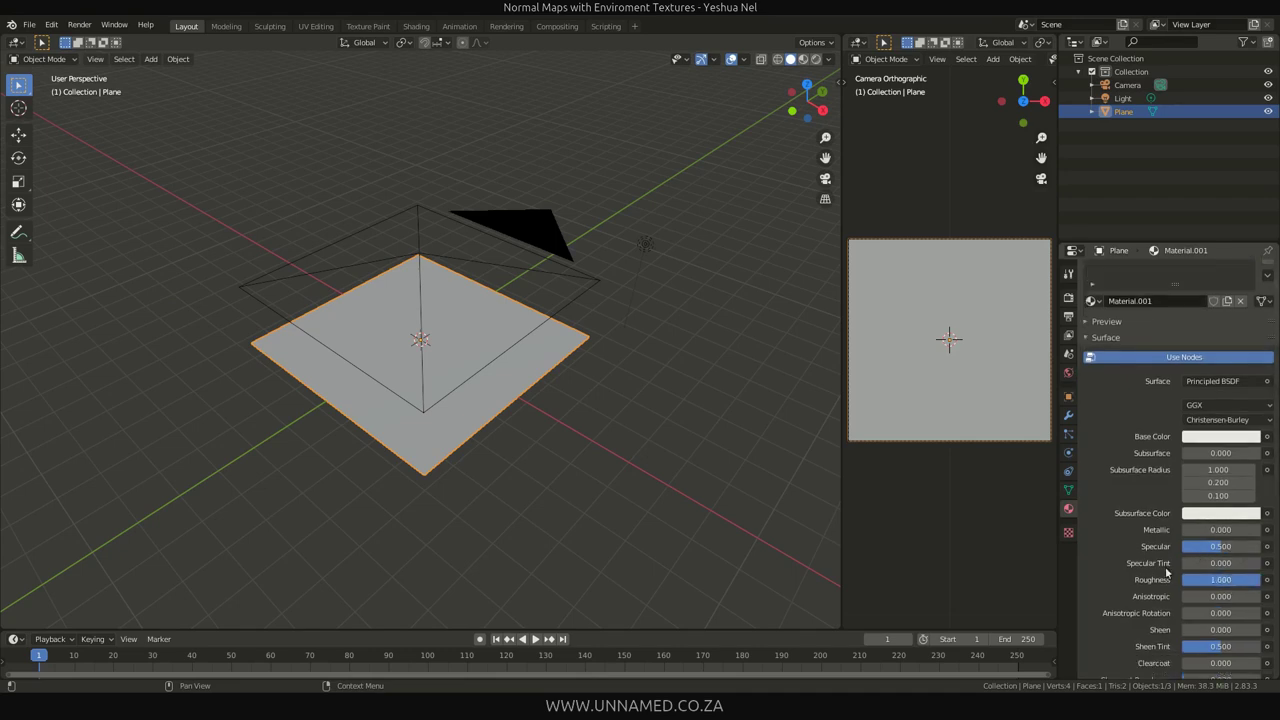
pyautogui.scroll(-2, 1166, 571)
# - Switch to the Shading workspace, maximize the shader editor and add an Image Texture node beside the Principled BSDF
pyautogui.click(415, 26)
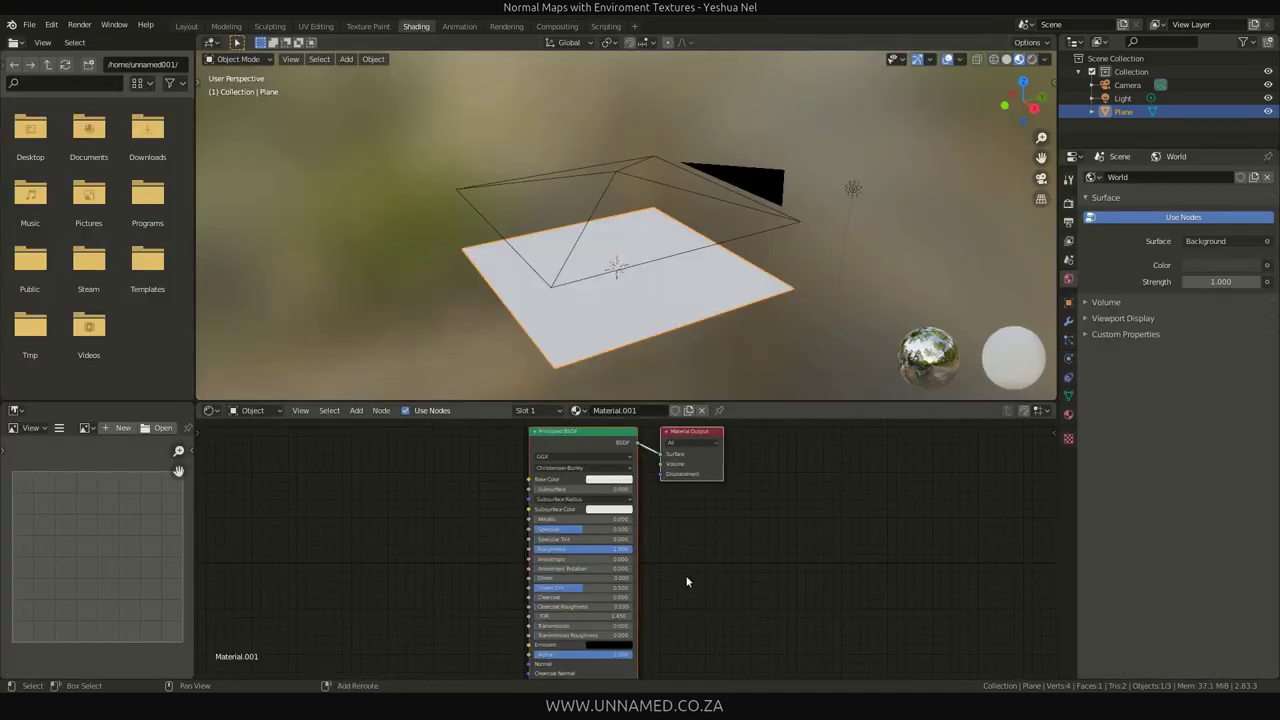
pyautogui.hotkey('ctrl', 'space')
pyautogui.hotkey('shift', 'a')
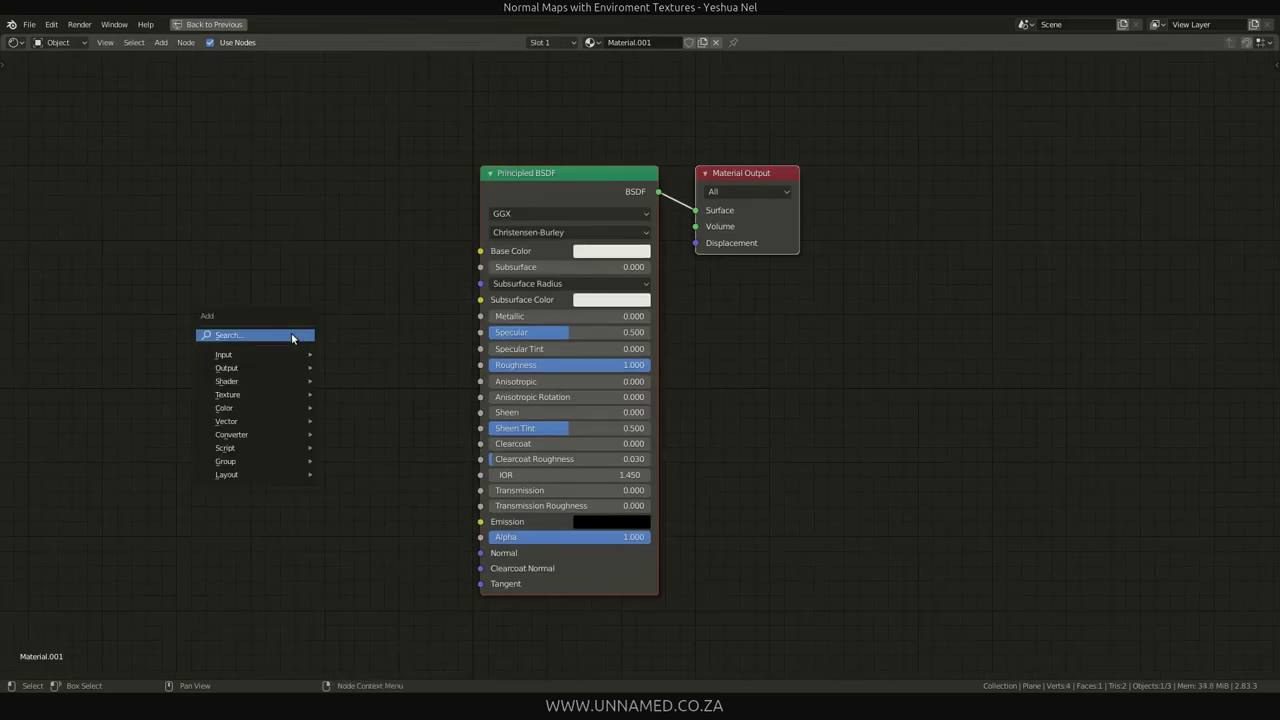
pyautogui.click(292, 338)
pyautogui.write('ima')
pyautogui.press('Return')
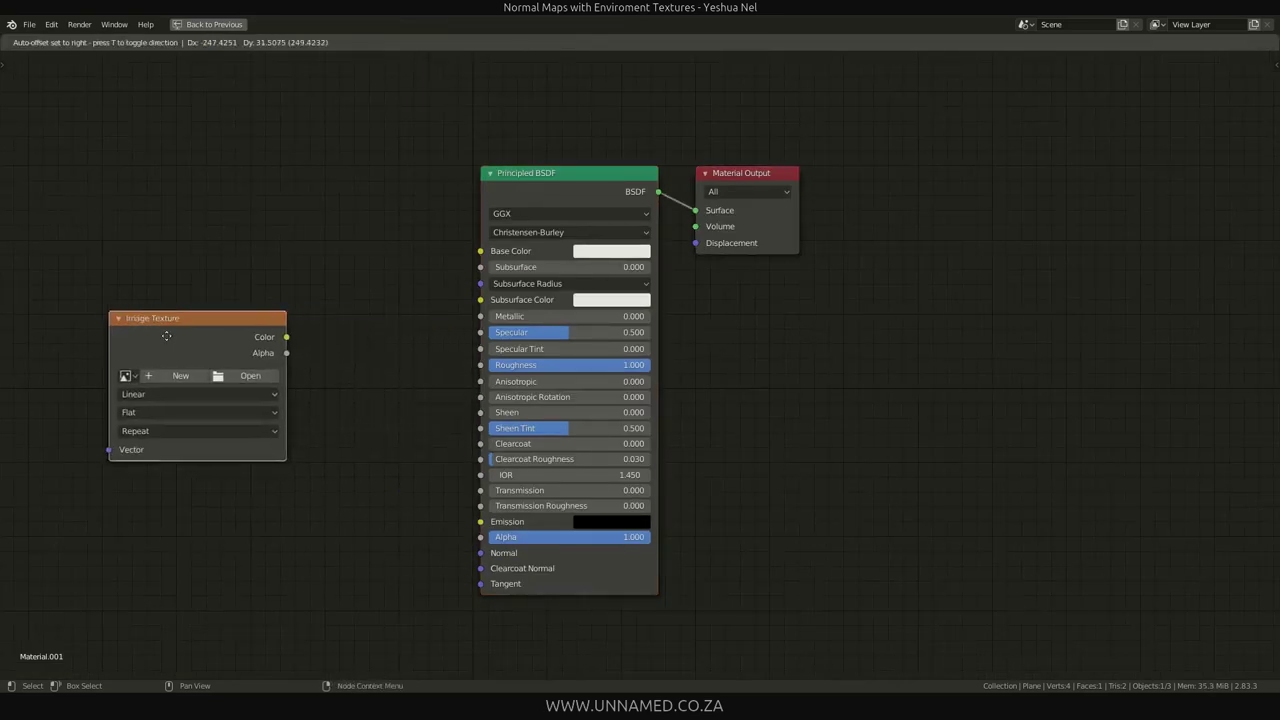
pyautogui.click(161, 337)
# - Load Render Sample.png from the Samples folder into the Image Texture node
pyautogui.click(226, 381)
pyautogui.click(340, 509)
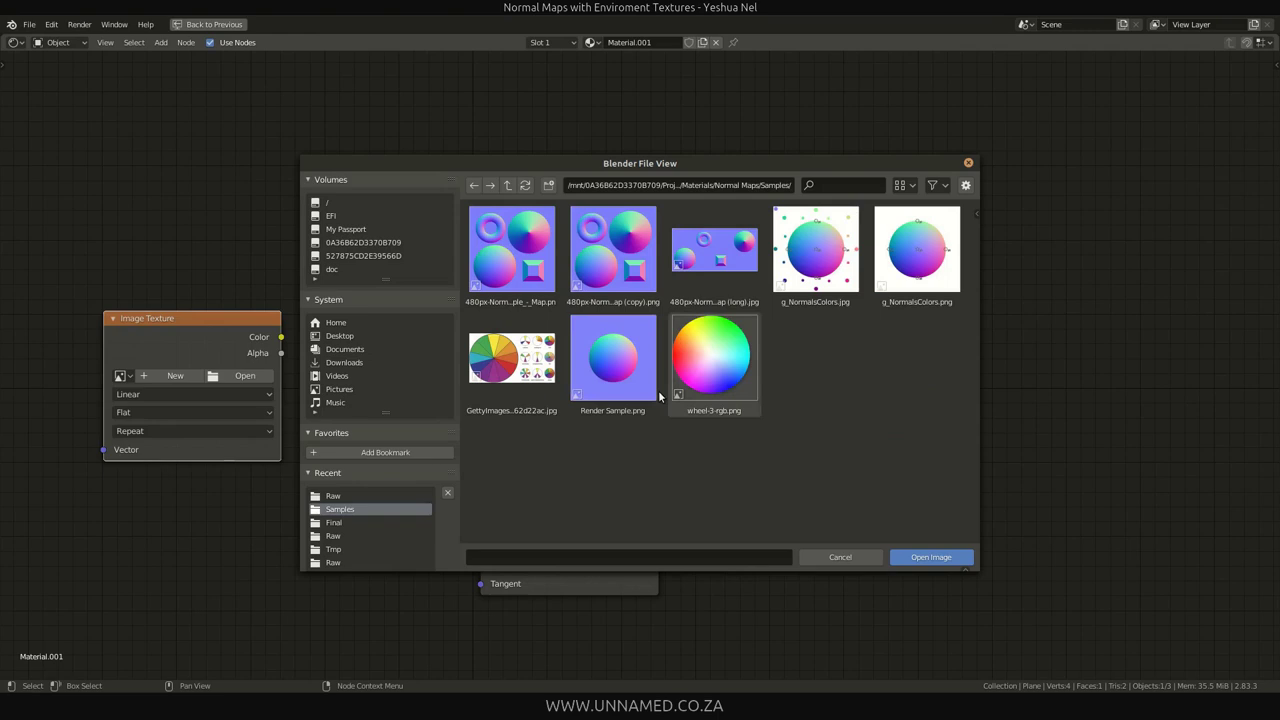
pyautogui.click(628, 360)
pyautogui.doubleClick(628, 360)
# - Add a Normal Map node linking the image's Color output to the Principled BSDF's Normal input, and restore the workspace layout
pyautogui.hotkey('shift', 'a')
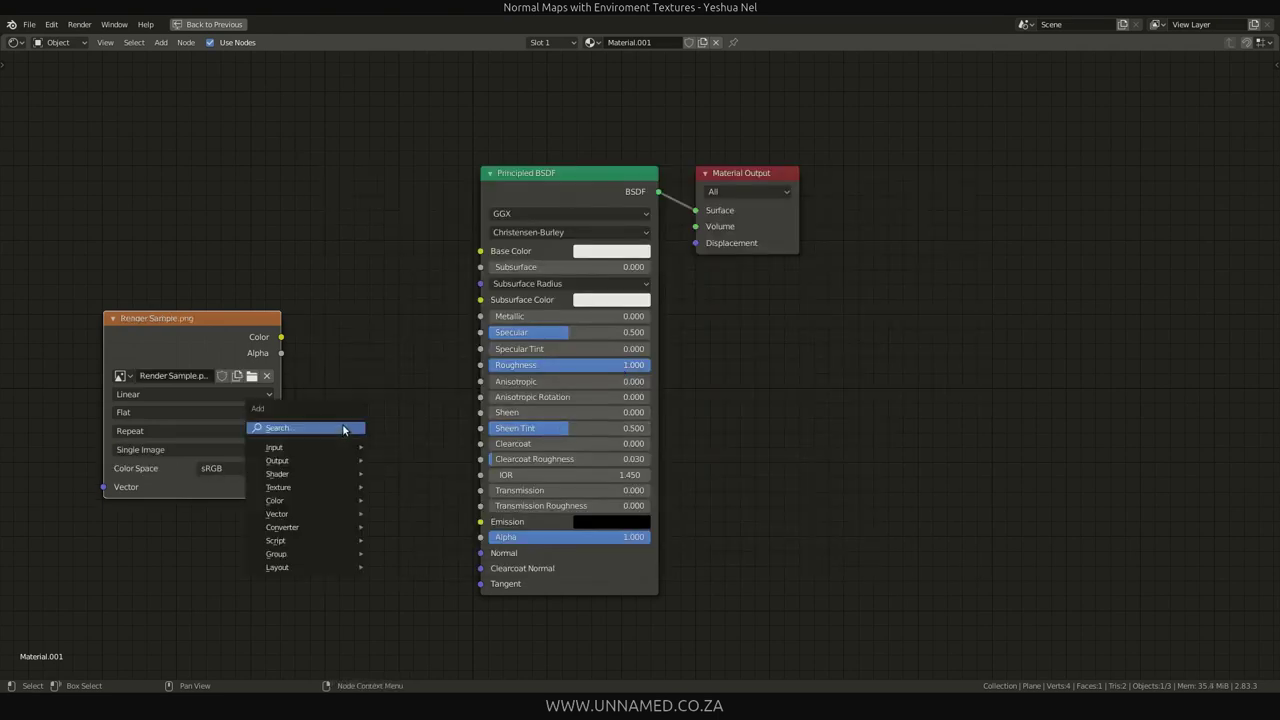
pyautogui.write('normal')
pyautogui.press('Return')
pyautogui.moveTo(283, 330); pyautogui.dragTo(318, 521)
pyautogui.moveTo(430, 443); pyautogui.dragTo(481, 552)
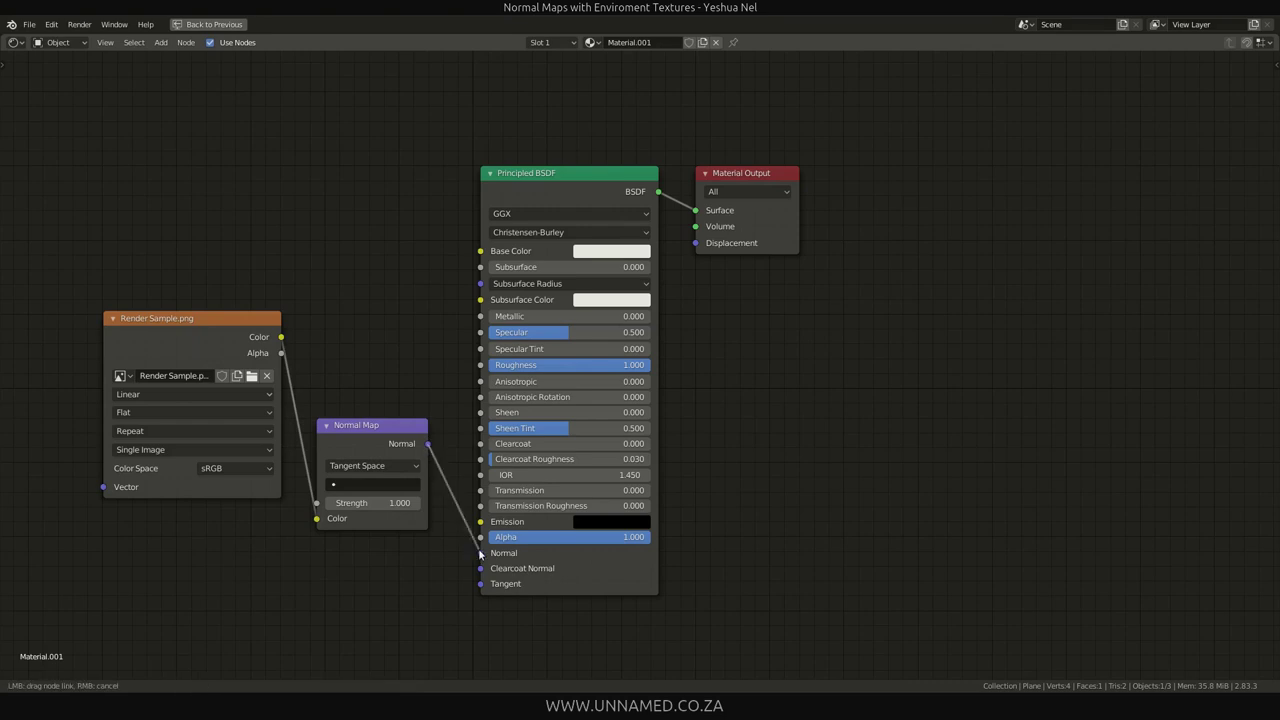
pyautogui.moveTo(388, 422); pyautogui.dragTo(407, 319)
pyautogui.hotkey('ctrl', 'space')
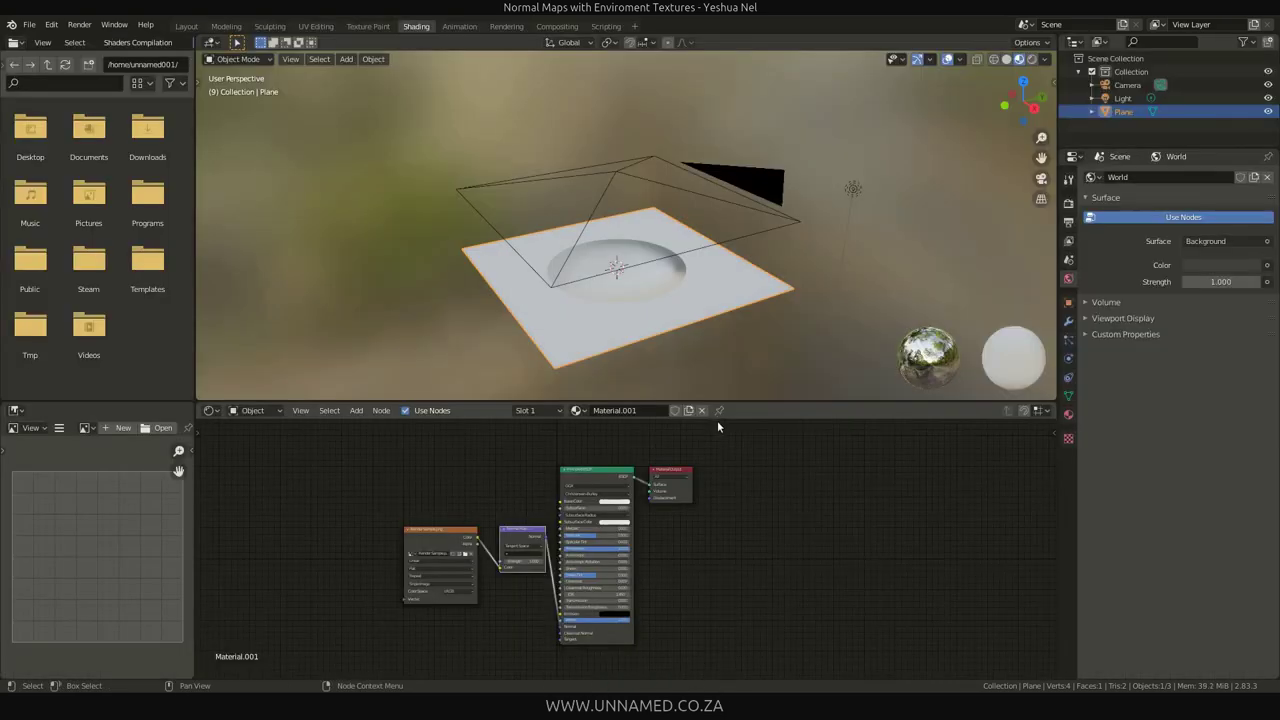
# - Switch to the Layout workspace, show the main viewport in material preview shading and select the light
pyautogui.click(188, 26)
pyautogui.moveTo(492, 272); pyautogui.dragTo(549, 320, button='middle')
pyautogui.click(804, 60)
pyautogui.moveTo(588, 232); pyautogui.dragTo(629, 280, button='middle')
pyautogui.click(602, 189)
pyautogui.press('g')
pyautogui.rightClick(636, 259)
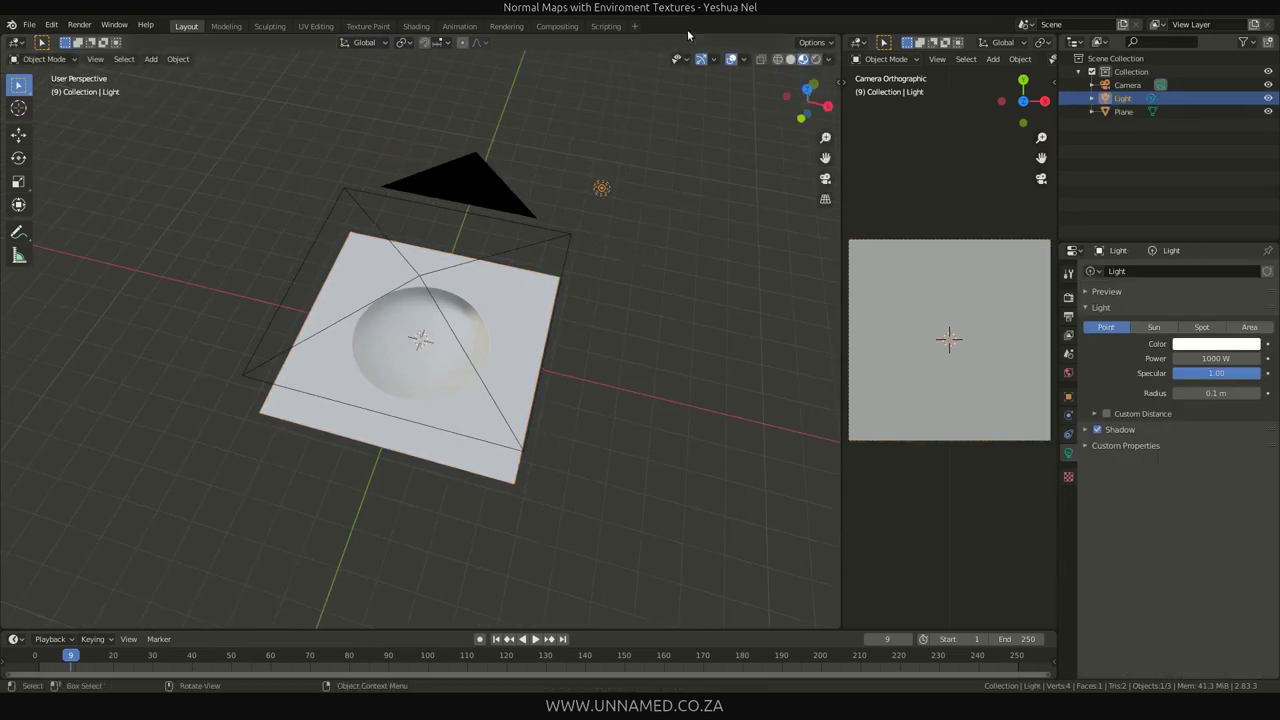
# - Set the camera viewport to rendered shading and the main viewport to solid shading
pyautogui.click(816, 60)
pyautogui.press('z')
pyautogui.click(1064, 293)
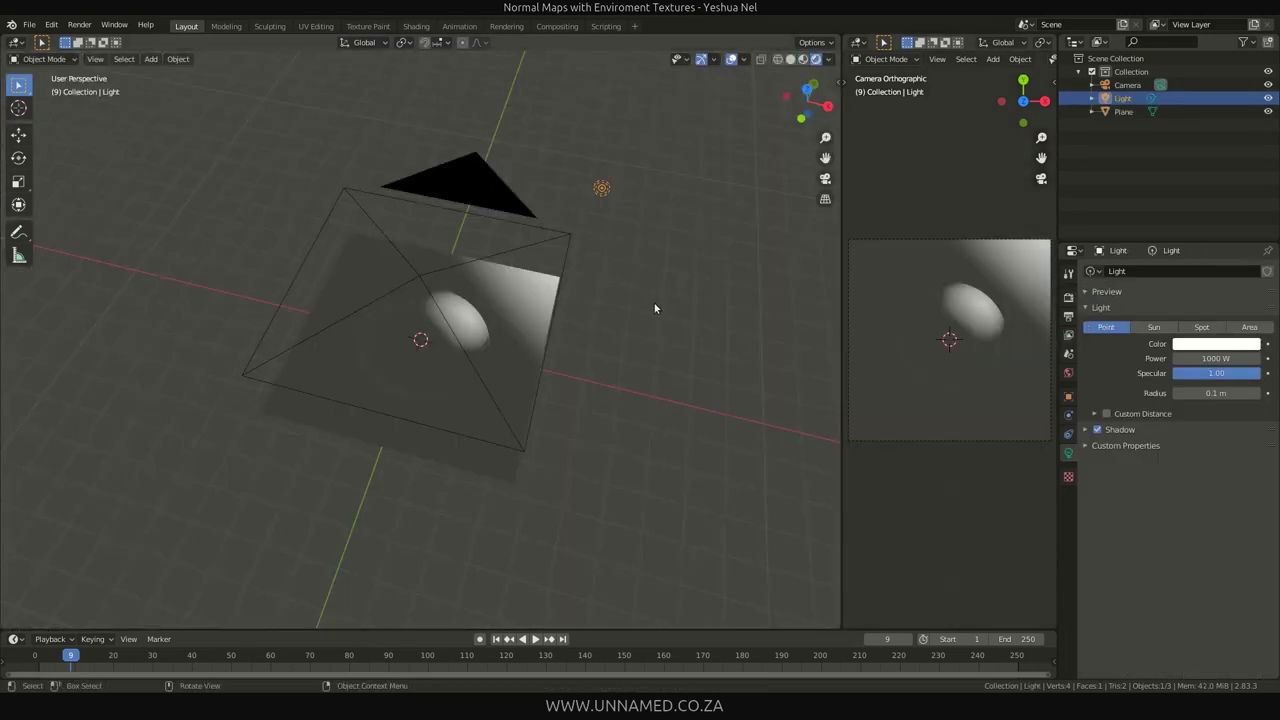
pyautogui.press('z')
pyautogui.click(749, 310)
# - Move the light around the plane, both horizontally at constant height and vertically along Z, to test the normal map's shading
pyautogui.press('g')
pyautogui.hotkey('shift', 'z')
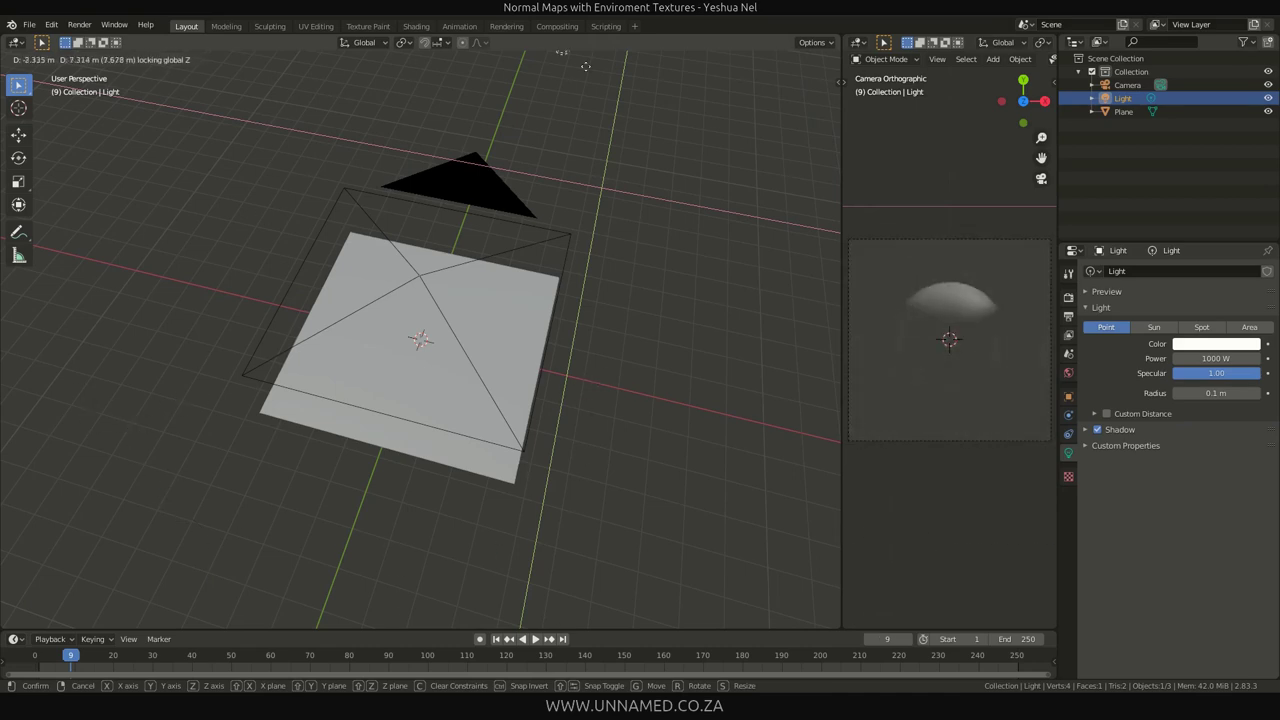
pyautogui.click(205, 453)
pyautogui.moveTo(300, 505); pyautogui.dragTo(353, 419, button='middle')
pyautogui.press('g')
pyautogui.press('z')
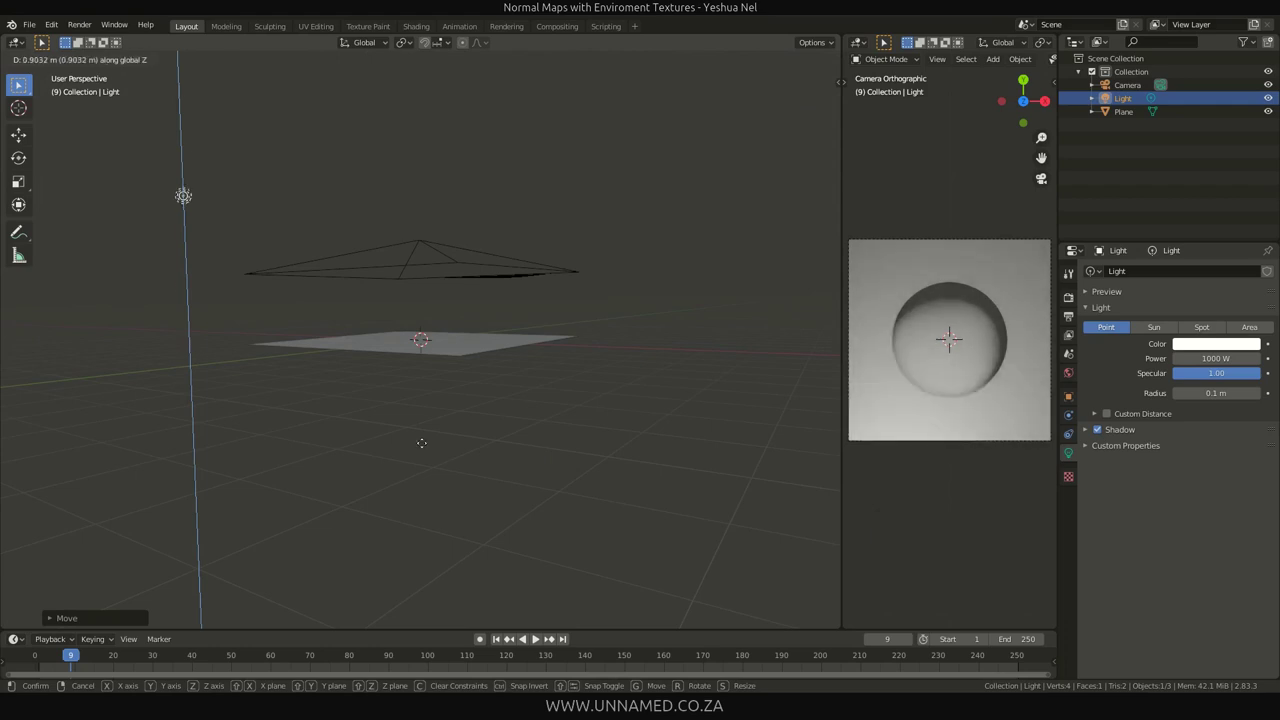
pyautogui.hotkey('shift', 'z')
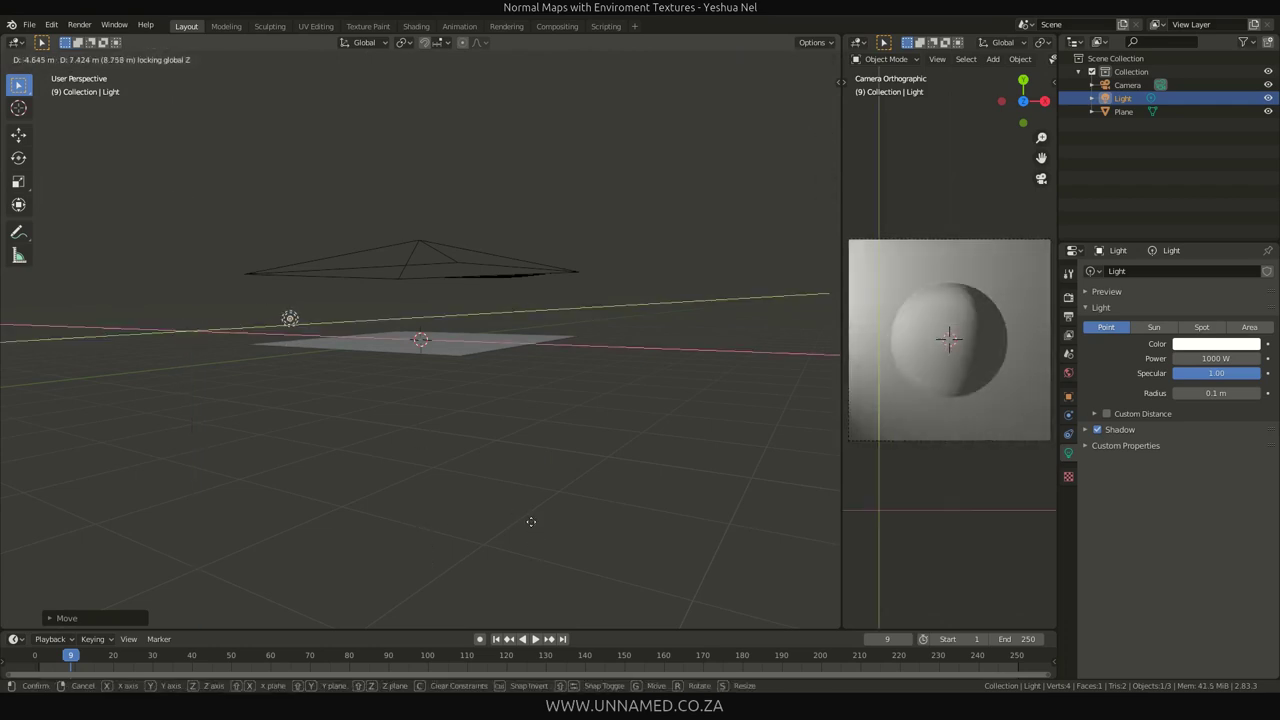
pyautogui.press('z')
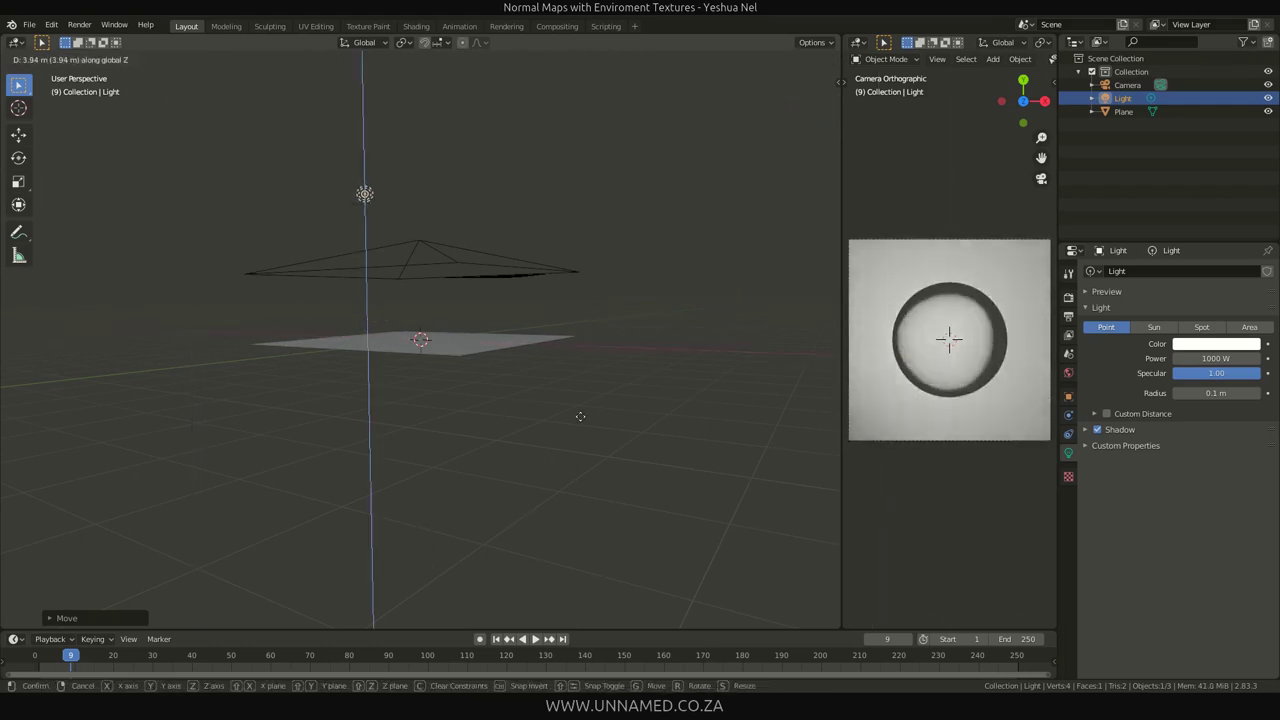
pyautogui.click(572, 336)
pyautogui.moveTo(572, 336); pyautogui.dragTo(587, 397, button='middle')
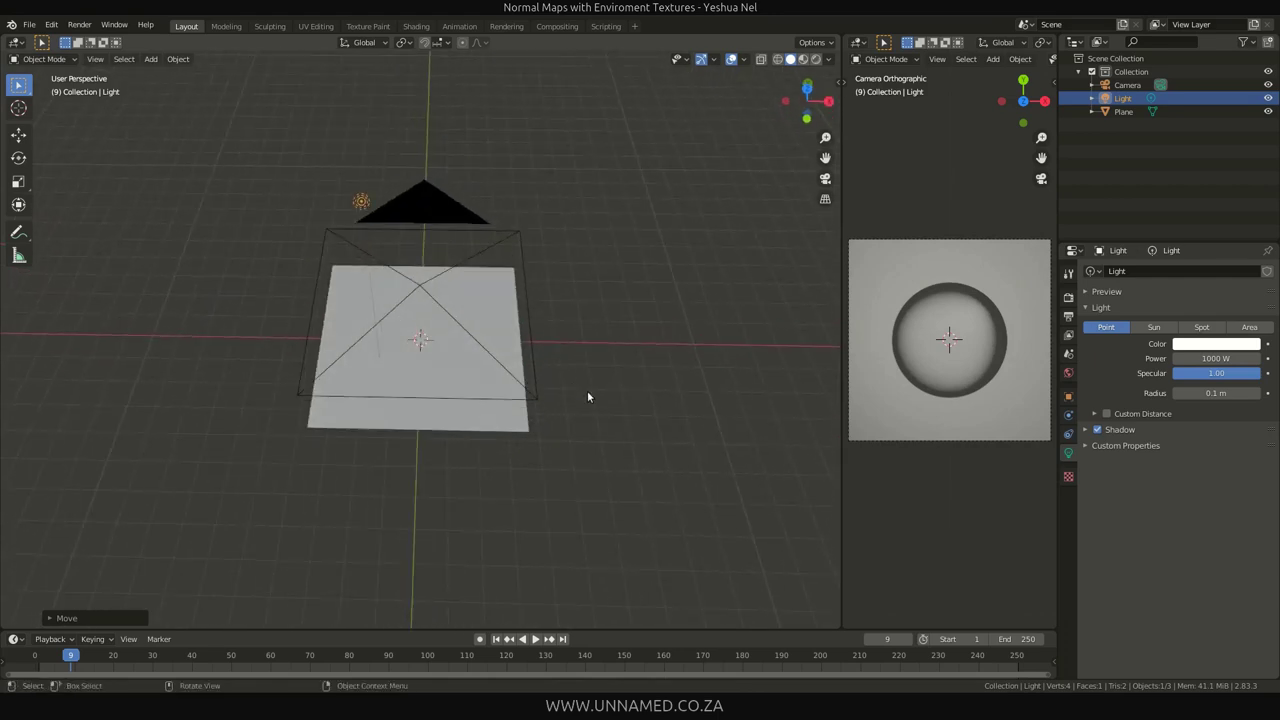
# - Examine the rendered plane from a low oblique angle instead of through the camera, and try moving the light horizontally
pyautogui.moveTo(855, 370); pyautogui.dragTo(935, 420, button='middle')
pyautogui.press('g')
pyautogui.hotkey('shift', 'z')
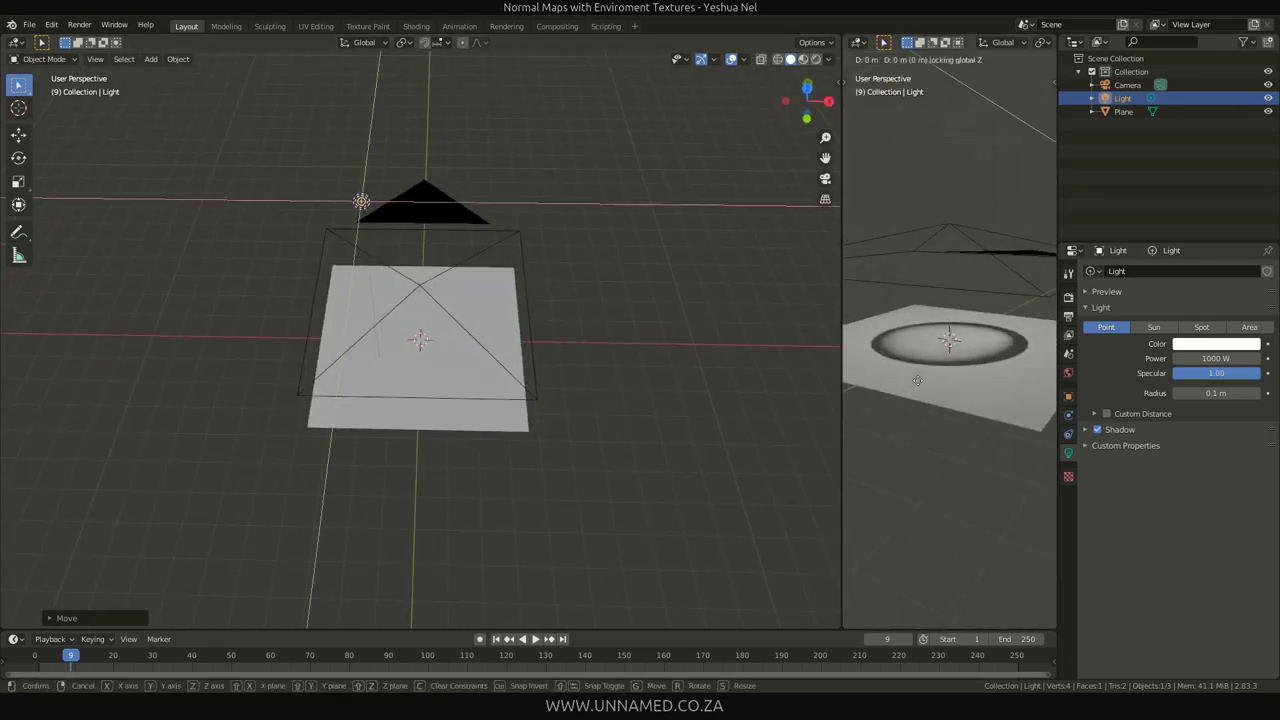
pyautogui.rightClick(906, 434)
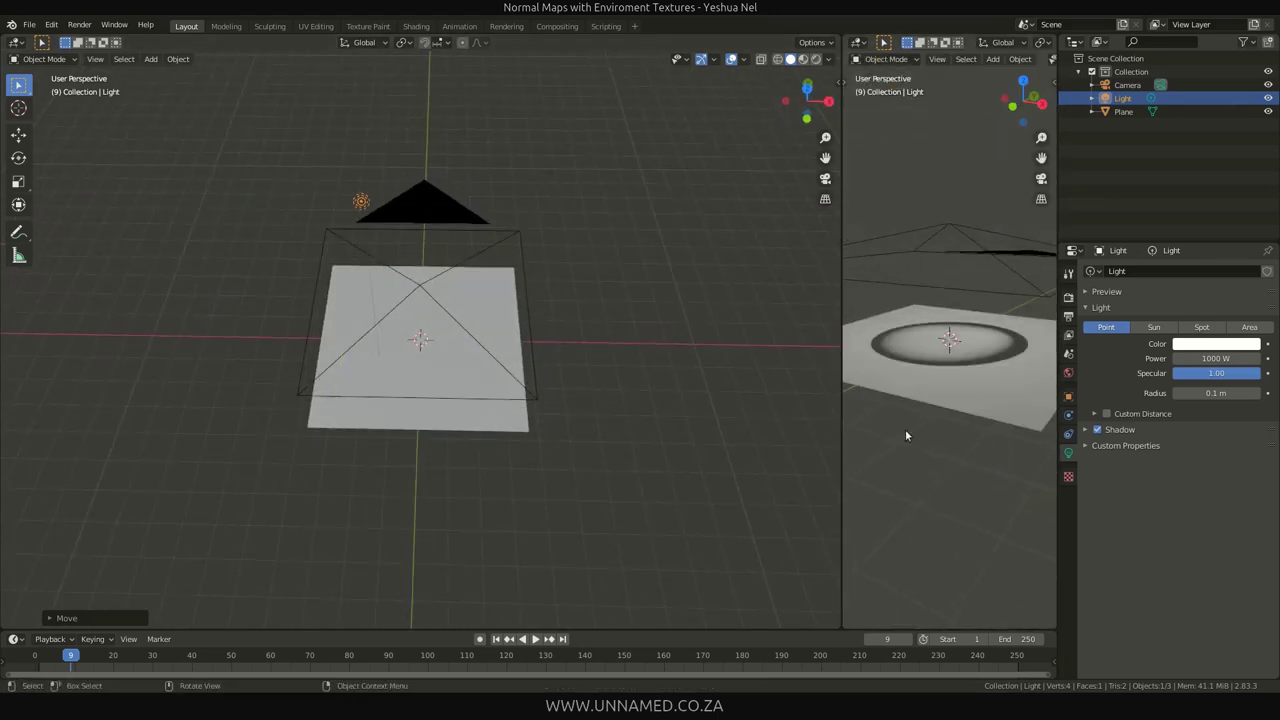
# - Open the existing blend file containing the two NormMapLight planes, discarding the current scene's unsaved changes
pyautogui.click(30, 24)
pyautogui.click(38, 291)
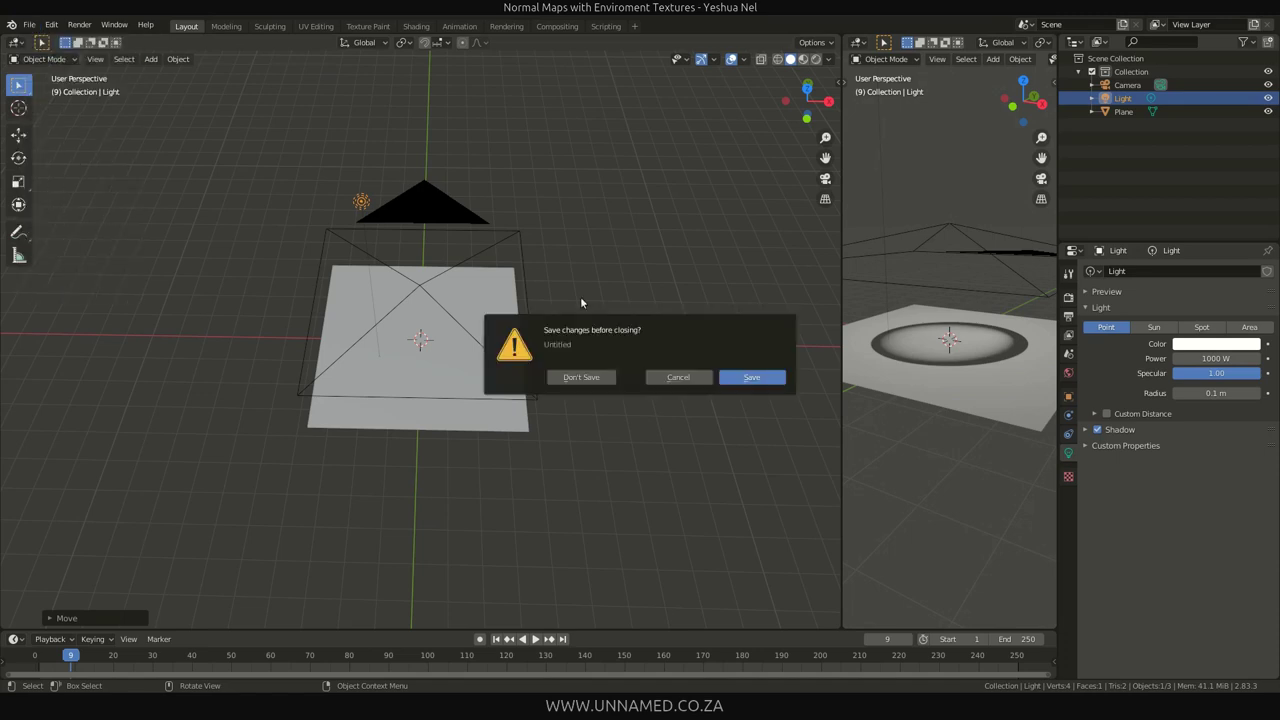
pyautogui.click(581, 377)
pyautogui.doubleClick(801, 242)
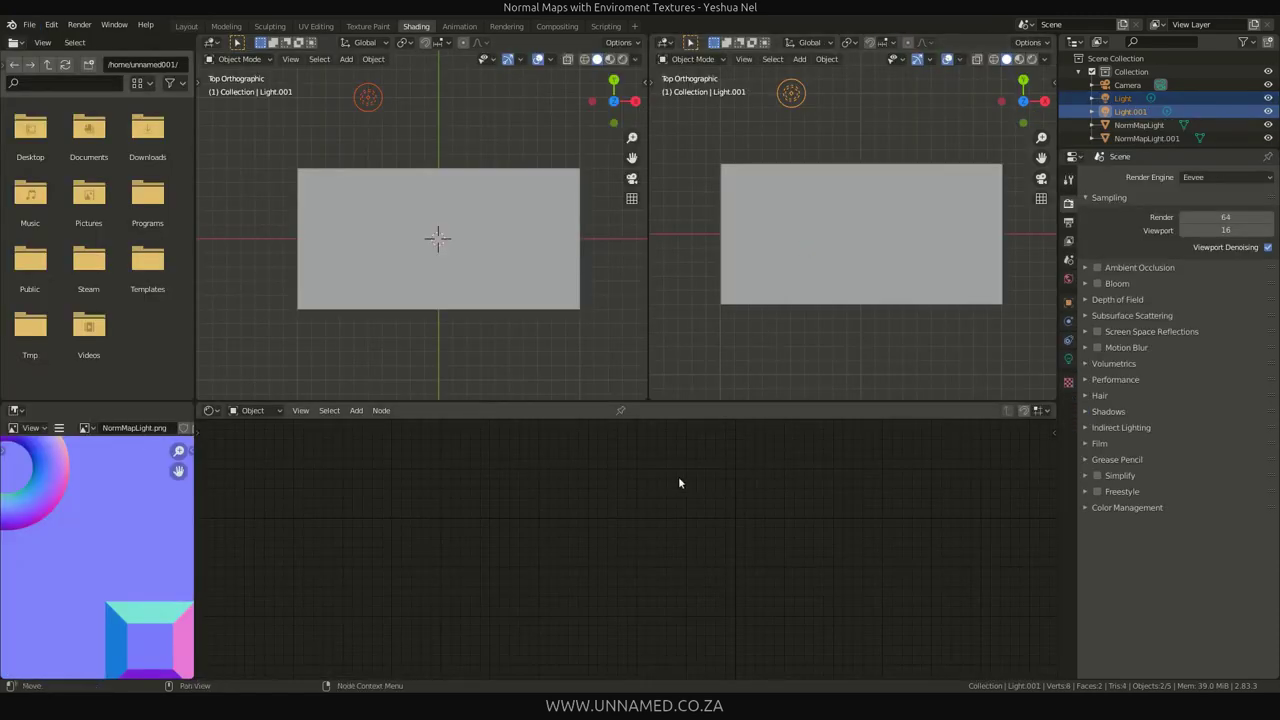
# - Examine the shader nodes of the two NormMapLight planes, one after the other
pyautogui.keyDown('shift'); pyautogui.moveTo(605, 305); pyautogui.dragTo(609, 300, button='middle'); pyautogui.keyUp('shift')
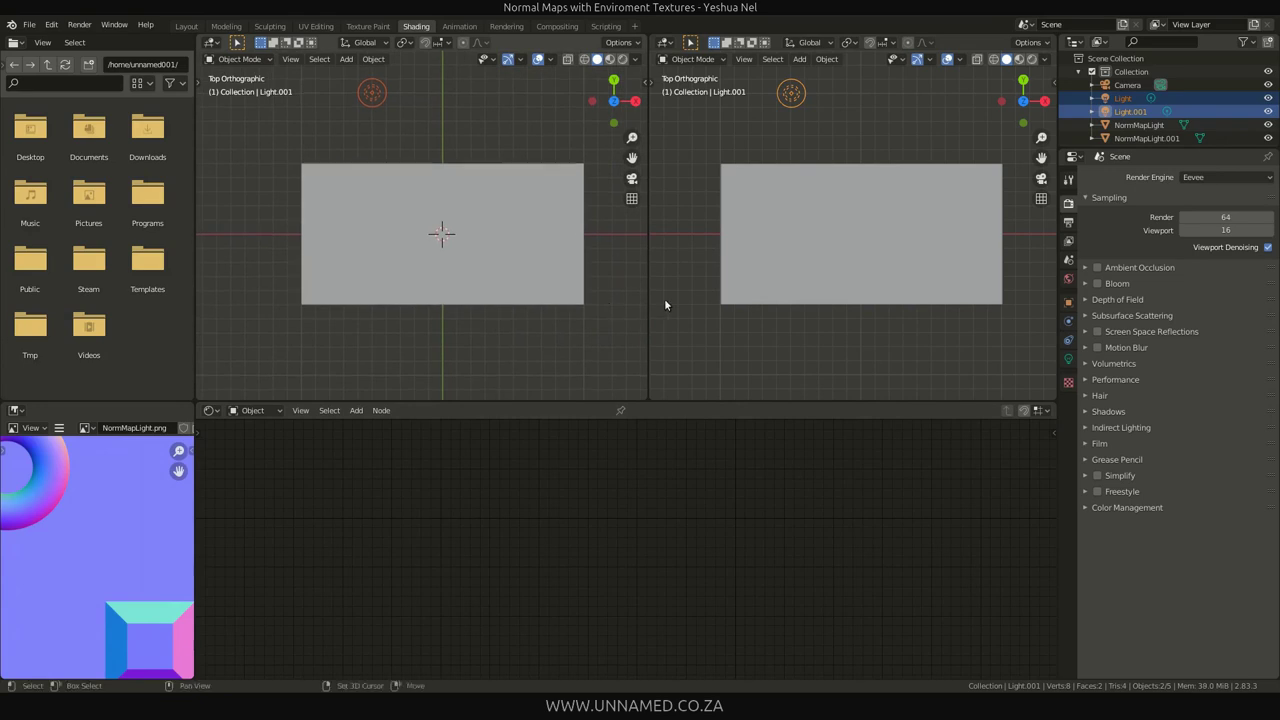
pyautogui.click(488, 250)
pyautogui.moveTo(589, 492); pyautogui.dragTo(564, 551, button='middle')
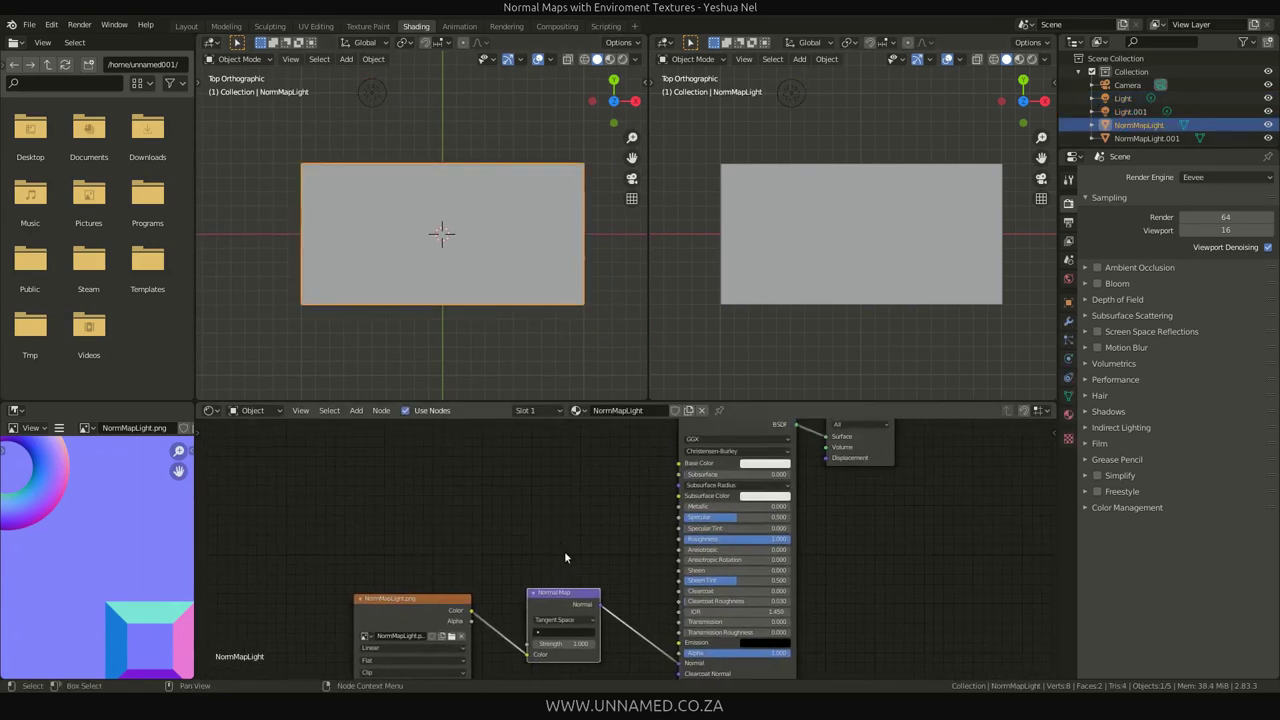
pyautogui.click(776, 300)
pyautogui.moveTo(449, 563); pyautogui.dragTo(551, 533, button='middle')
# - Select both lights together and set the two top viewports to rendered shading
pyautogui.click(383, 97)
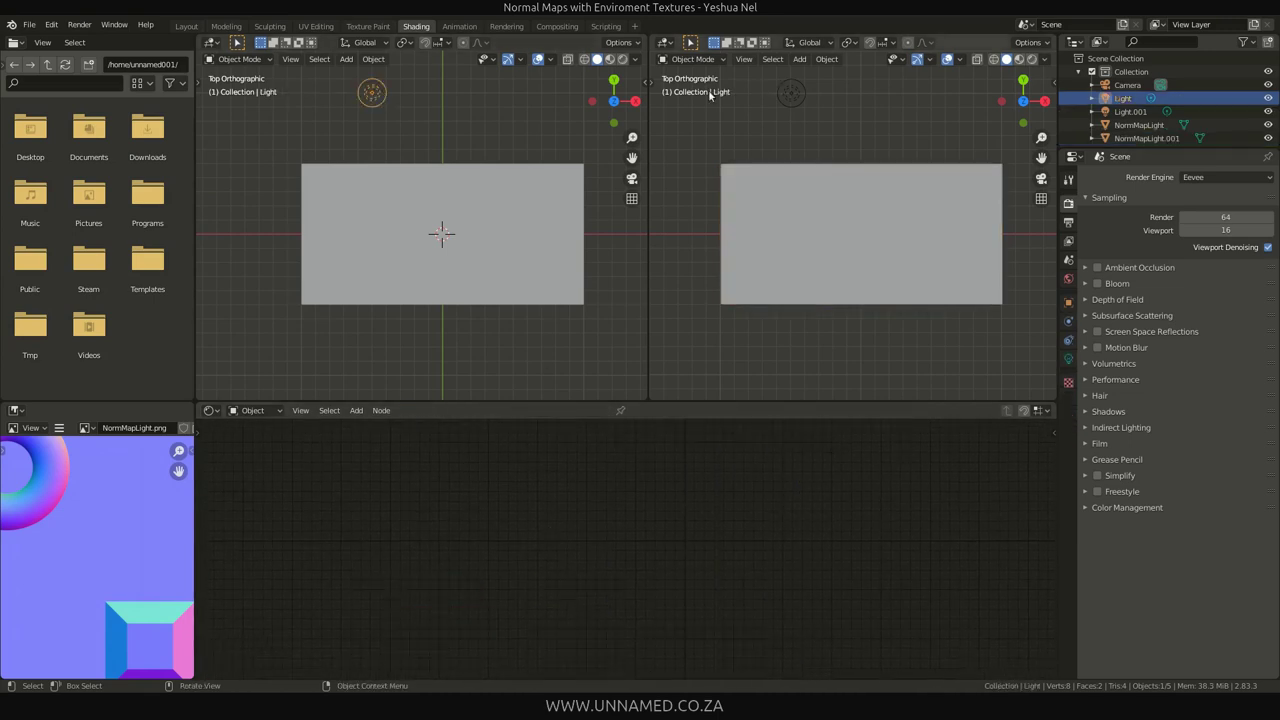
pyautogui.keyDown('shift'); pyautogui.click(789, 96); pyautogui.keyUp('shift')
pyautogui.press('z')
pyautogui.click(512, 98)
pyautogui.press('z')
pyautogui.click(834, 86)
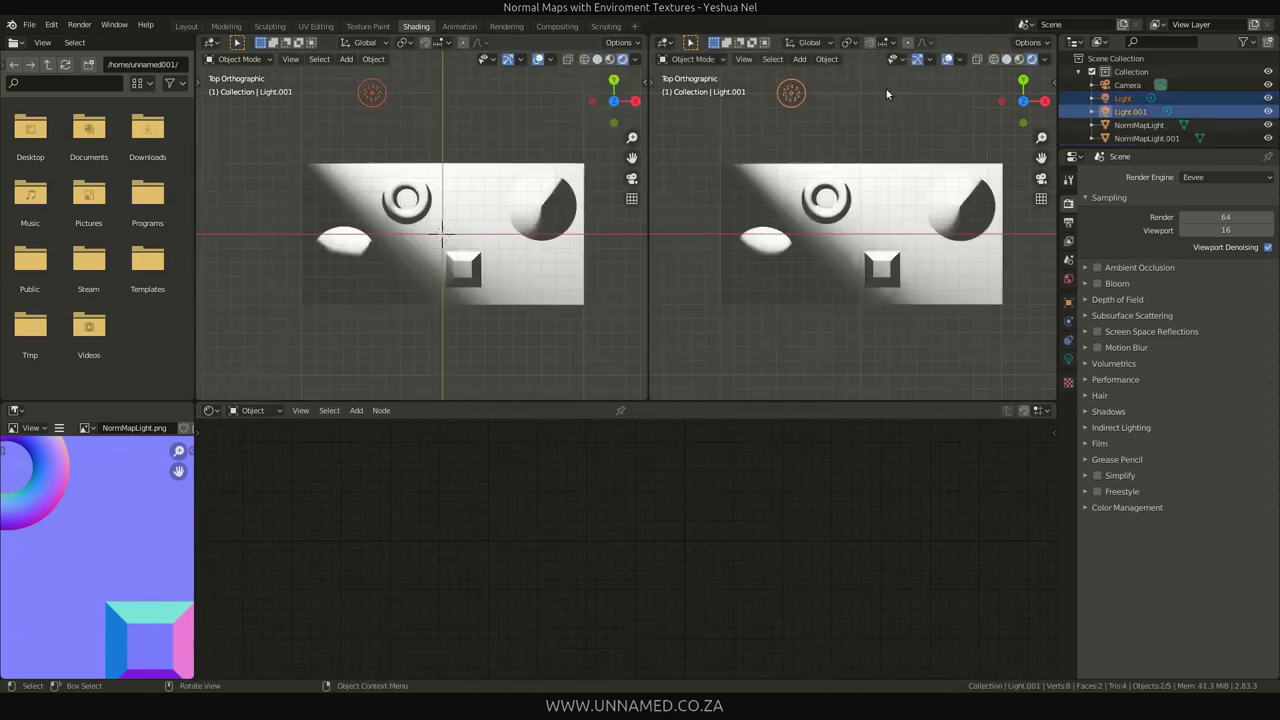
# - Try moving both lights horizontally around the planes to compare their normal map shading in Eevee
pyautogui.press('g')
pyautogui.hotkey('shift', 'z')
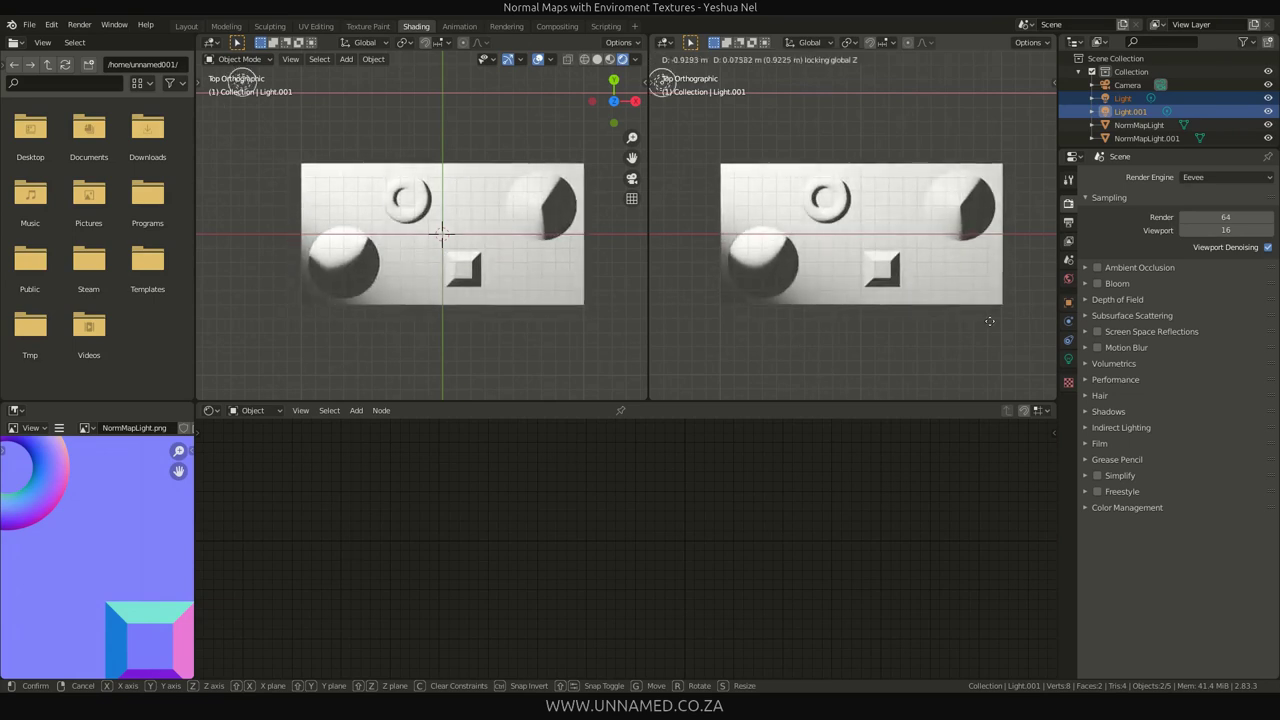
pyautogui.rightClick(989, 320)
# - Switch the render engine to Cycles and try moving both lights horizontally to compare the planes' shading
pyautogui.click(1226, 177)
pyautogui.click(1215, 223)
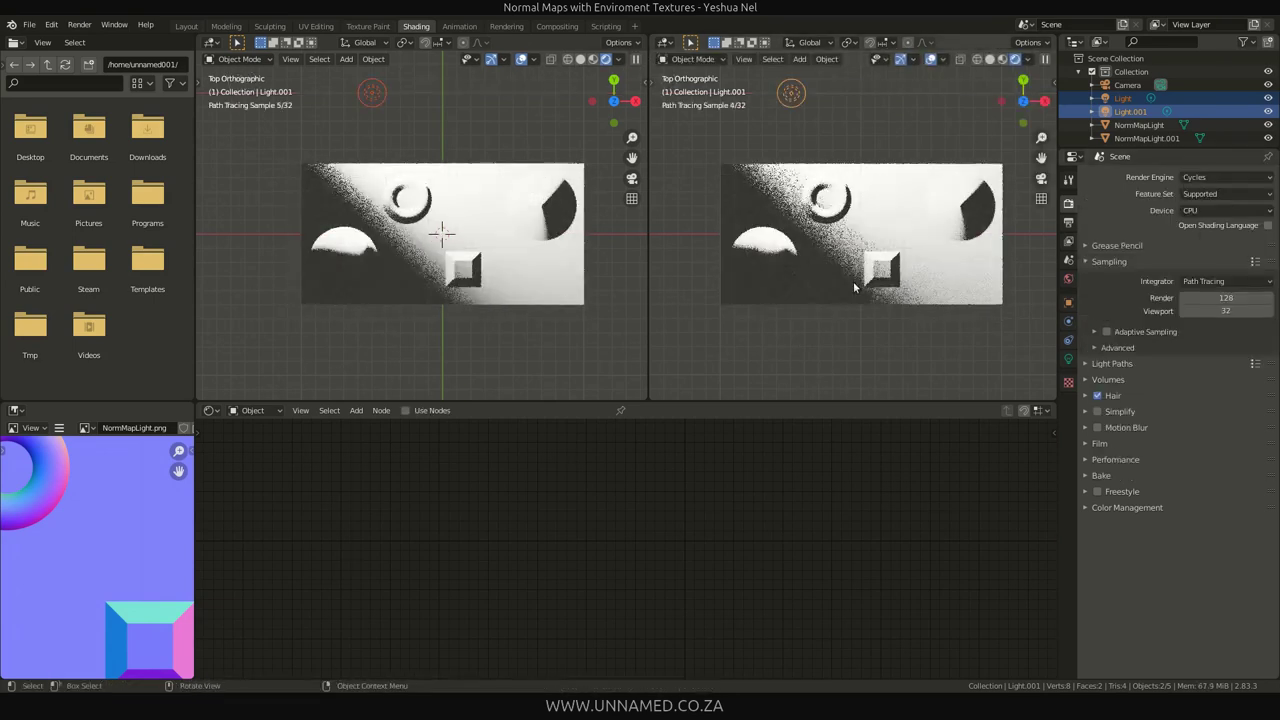
pyautogui.press('g')
pyautogui.hotkey('shift', 'z')
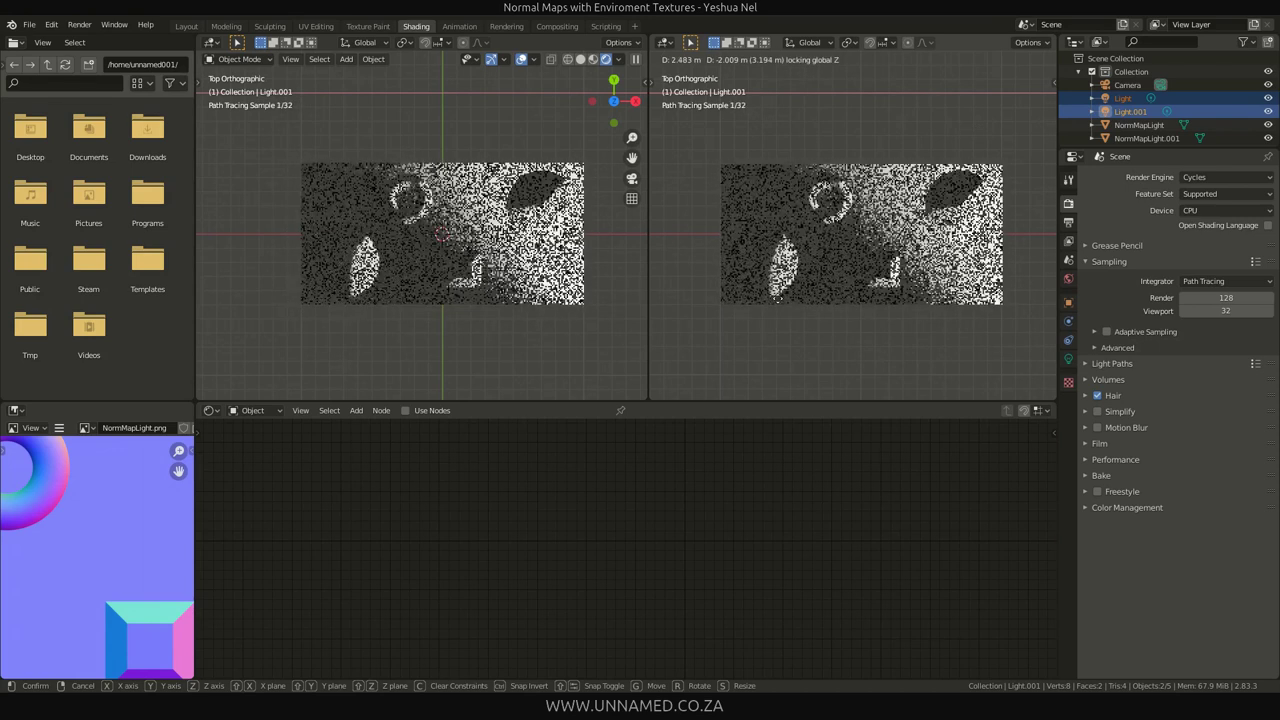
pyautogui.click(776, 296)
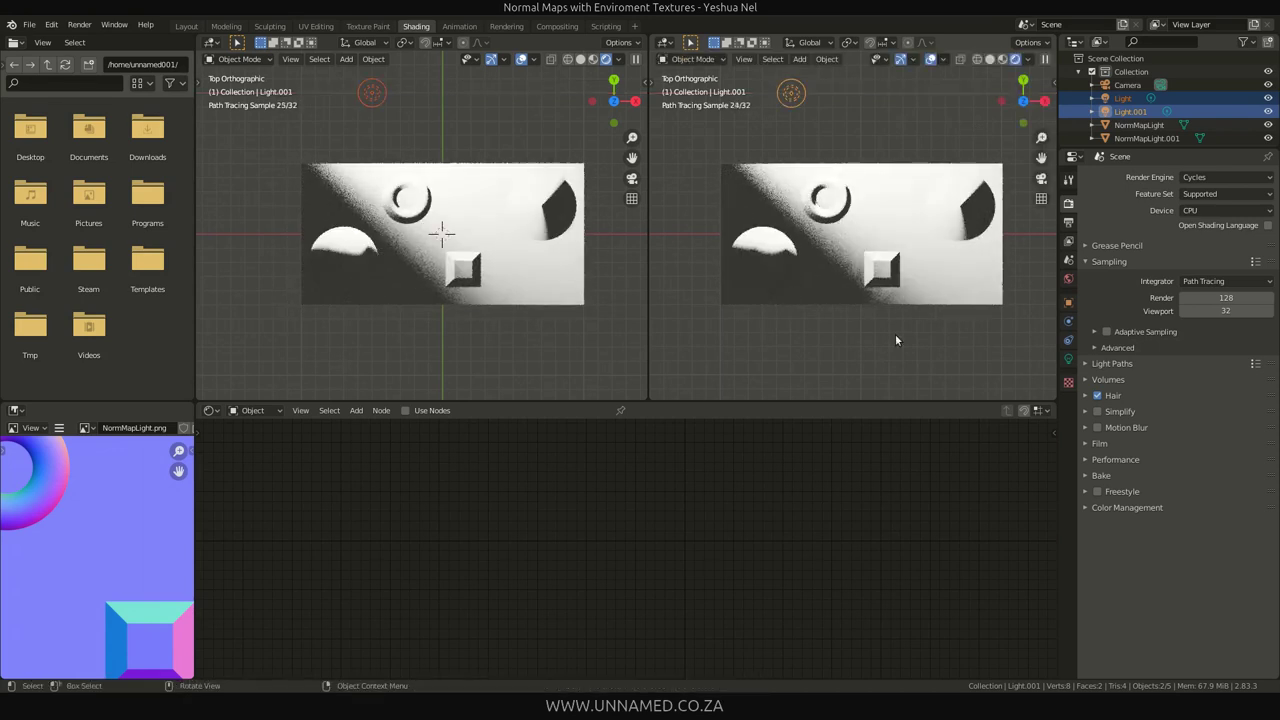